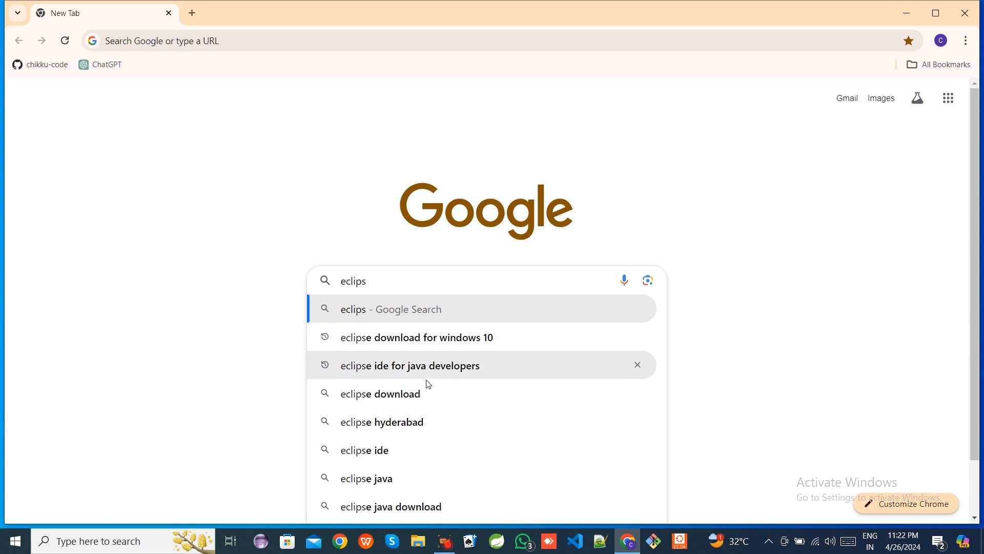
- Search for eclipse download and open the Eclipse Downloads page
{"action": "left_click", "coordinate": [408, 392]}
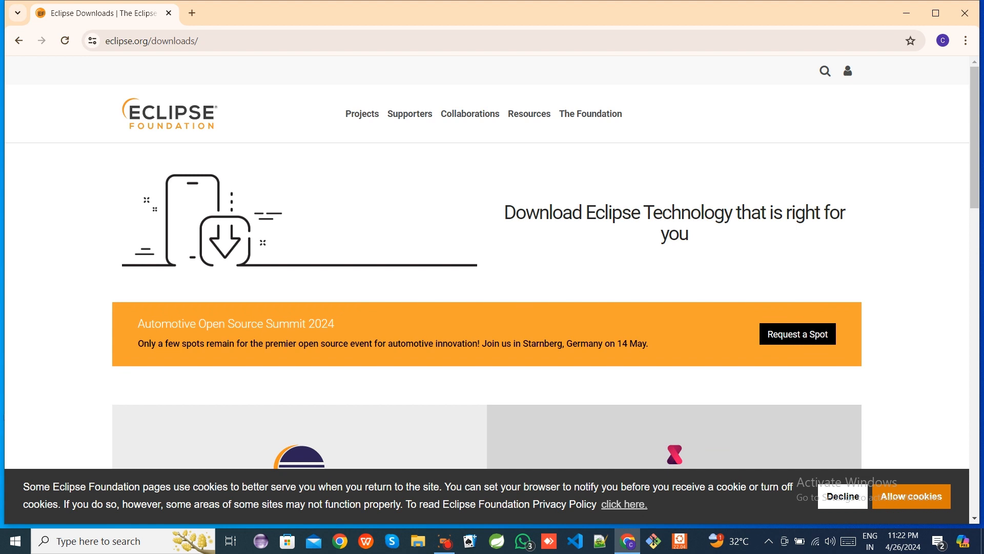
{"action": "left_click_drag", "start_coordinate": [505, 212], "coordinate": [847, 235]}
{"action": "scroll", "coordinate": [687, 254], "scroll_direction": "down", "scroll_amount": 5}
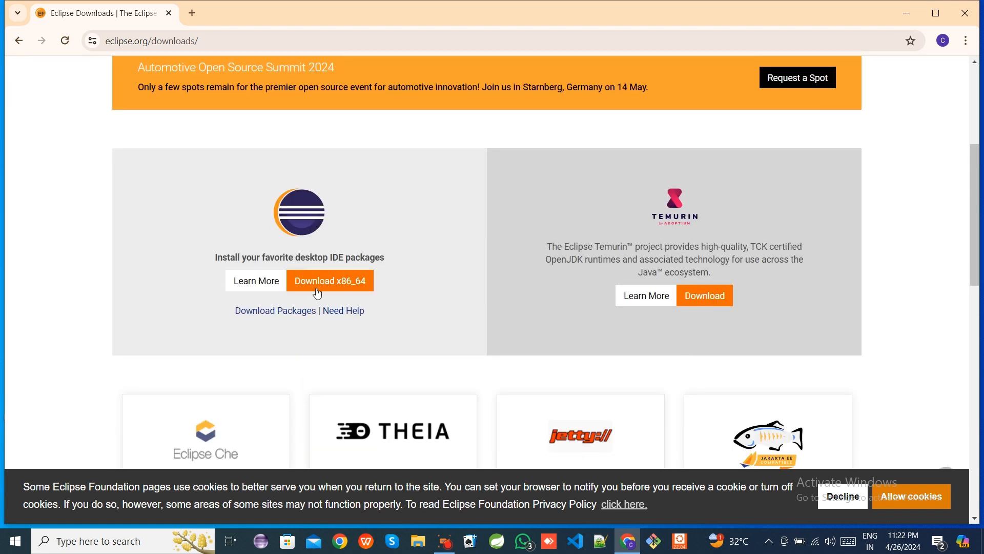
- Choose the x86_64 download of the desktop IDE packages installer
{"action": "left_click_drag", "start_coordinate": [251, 257], "coordinate": [391, 259]}
{"action": "left_click", "coordinate": [403, 279]}
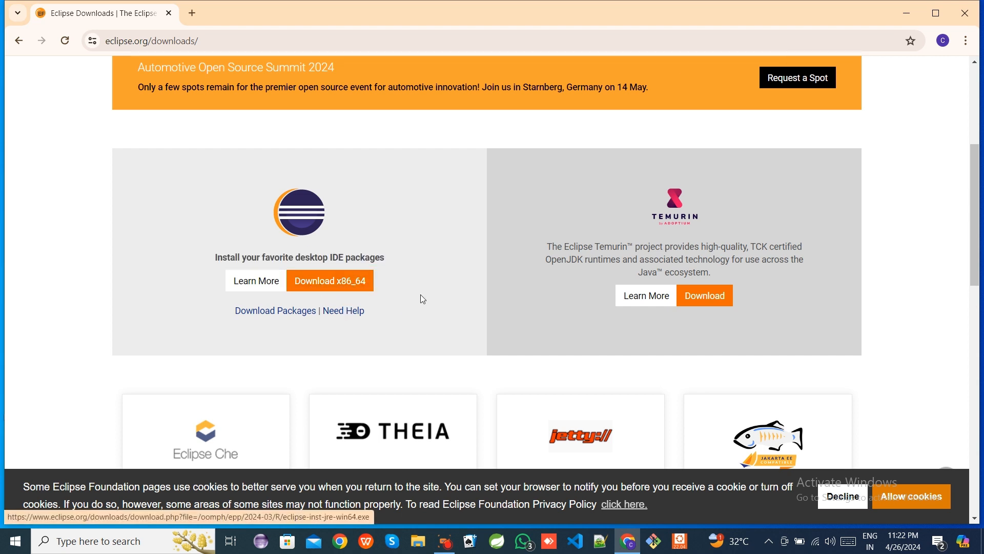
{"action": "scroll", "coordinate": [367, 309], "scroll_direction": "down", "scroll_amount": 5}
{"action": "scroll", "coordinate": [371, 314], "scroll_direction": "up", "scroll_amount": 7}
{"action": "scroll", "coordinate": [346, 349], "scroll_direction": "down", "scroll_amount": 2}
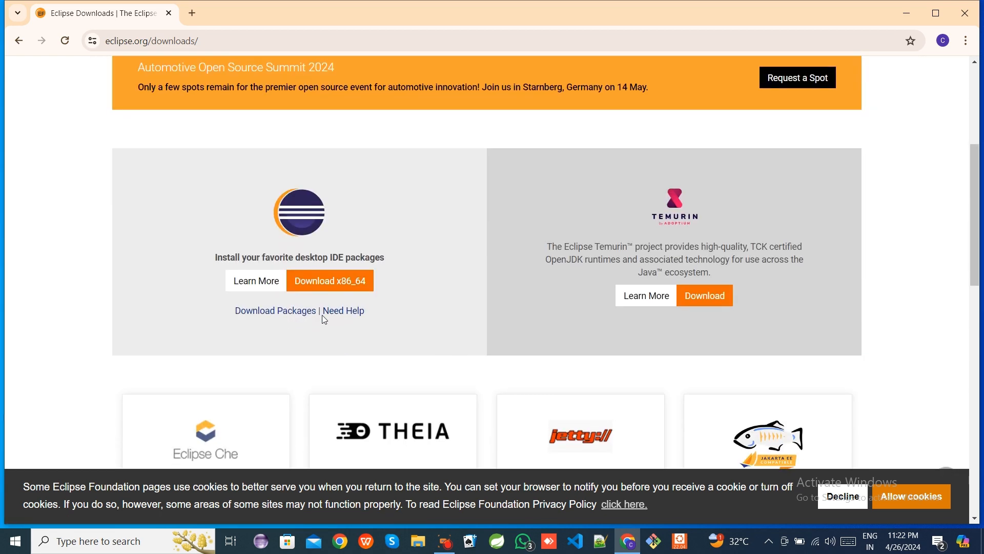
{"action": "left_click", "coordinate": [330, 281]}
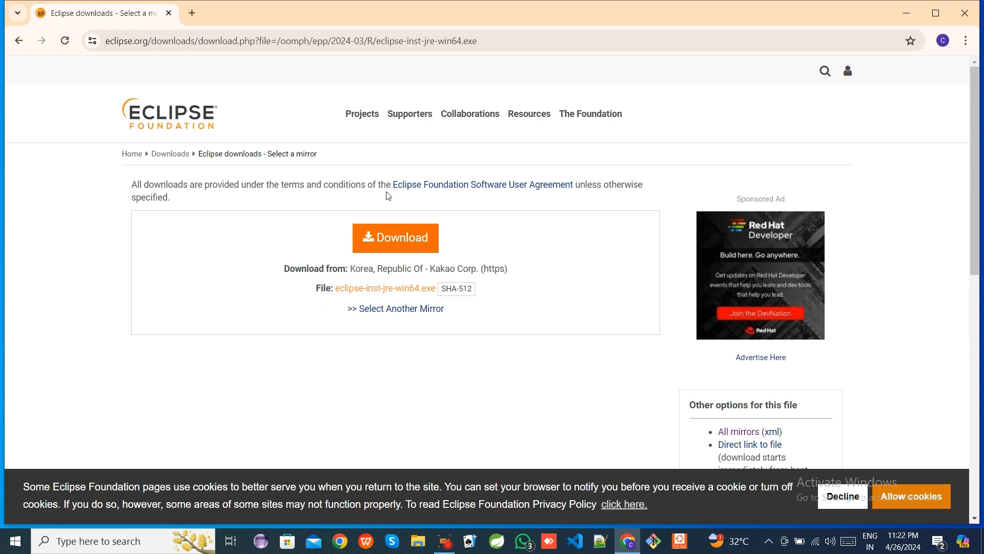
- Start downloading eclipse-inst-jre-win64.exe from the mirror page
{"action": "left_click_drag", "start_coordinate": [375, 185], "coordinate": [586, 186]}
{"action": "left_click", "coordinate": [575, 220]}
{"action": "left_click", "coordinate": [423, 288]}
{"action": "left_click", "coordinate": [403, 243]}
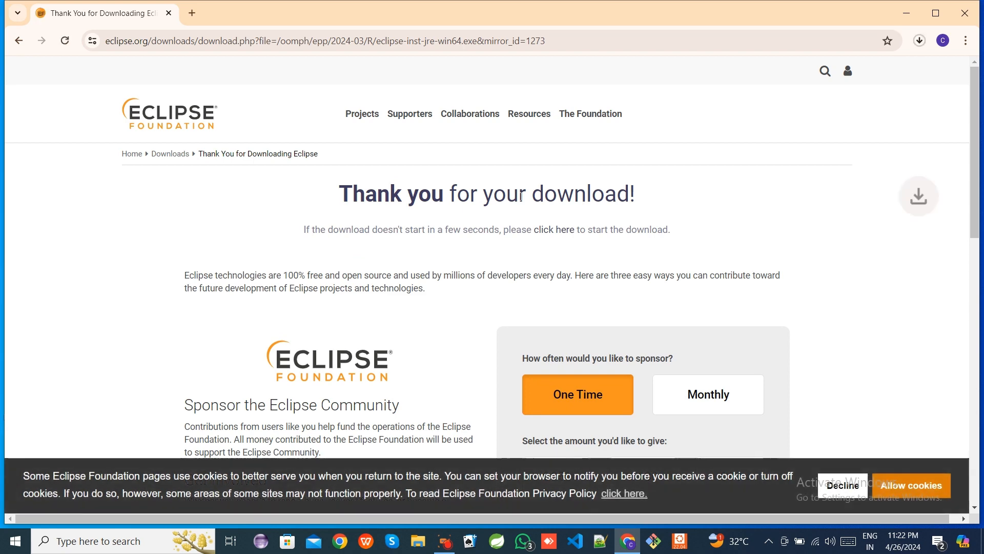
- Open the browser's downloads page to check the installer download, then return to the Eclipse tab
{"action": "left_click", "coordinate": [965, 42]}
{"action": "left_click", "coordinate": [834, 207]}
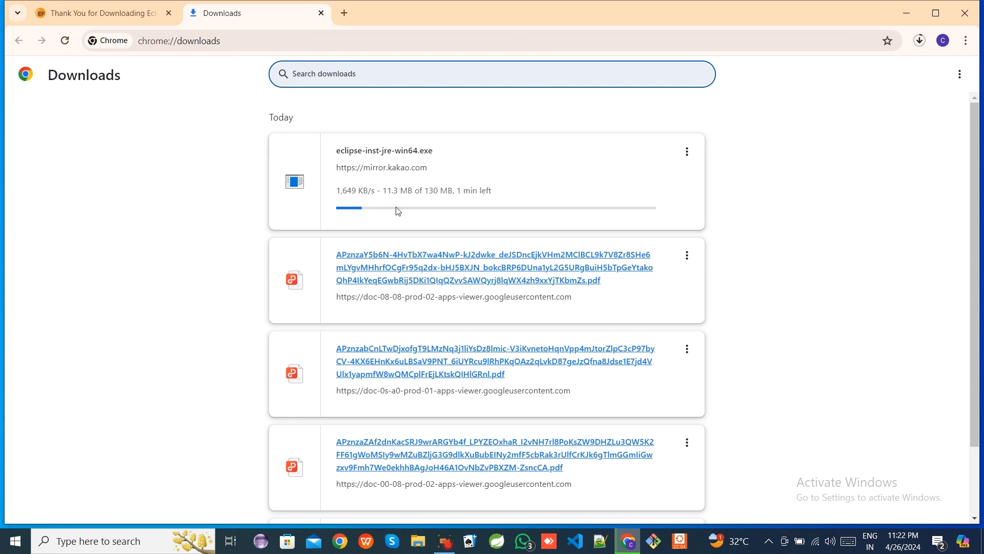
{"action": "left_click", "coordinate": [94, 13]}
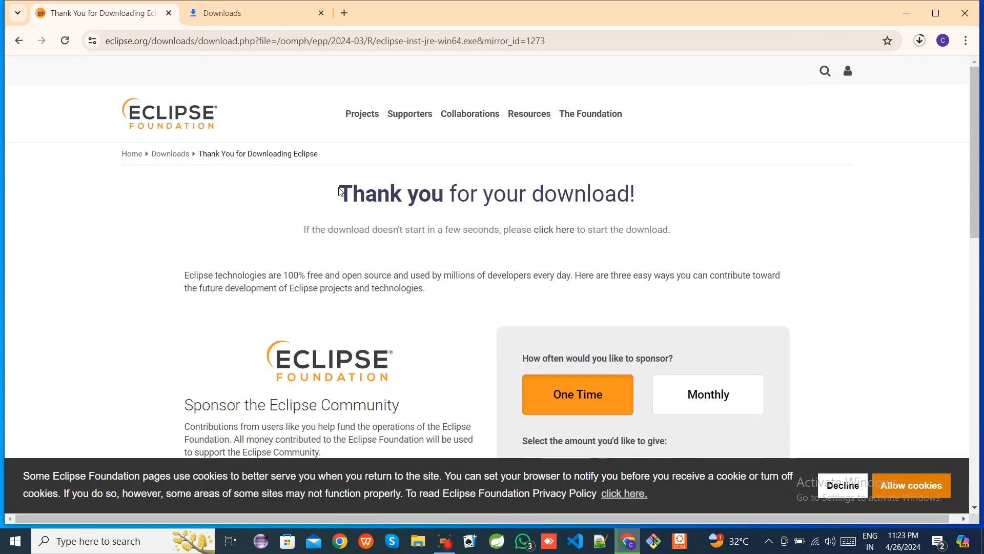
- Read through the download thank-you page and recheck the installer's download progress
{"action": "left_click_drag", "start_coordinate": [336, 191], "coordinate": [692, 198]}
{"action": "left_click", "coordinate": [701, 205]}
{"action": "scroll", "coordinate": [701, 206], "scroll_direction": "down", "scroll_amount": 3}
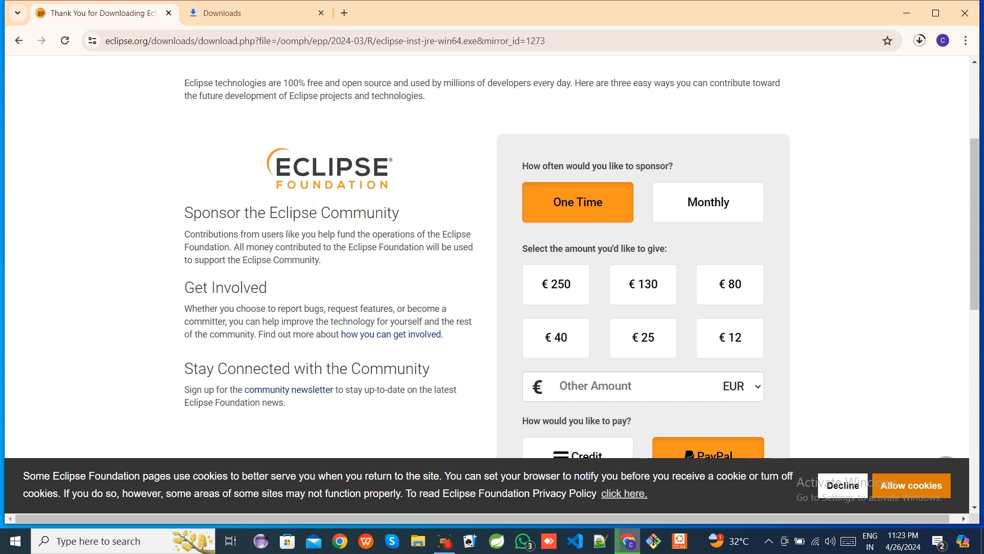
{"action": "left_click_drag", "start_coordinate": [613, 169], "coordinate": [678, 164]}
{"action": "left_click", "coordinate": [700, 159]}
{"action": "scroll", "coordinate": [487, 257], "scroll_direction": "up", "scroll_amount": 4}
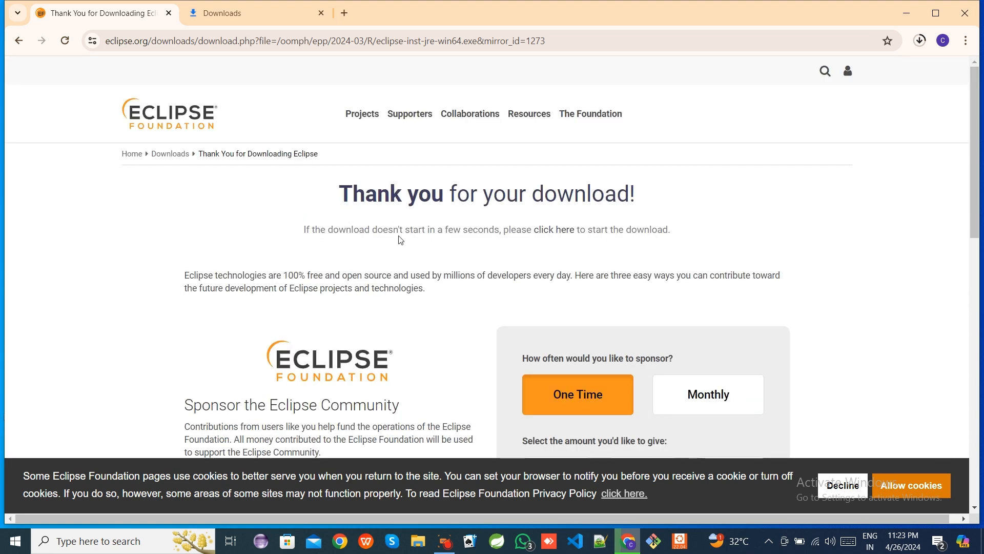
{"action": "left_click", "coordinate": [229, 15]}
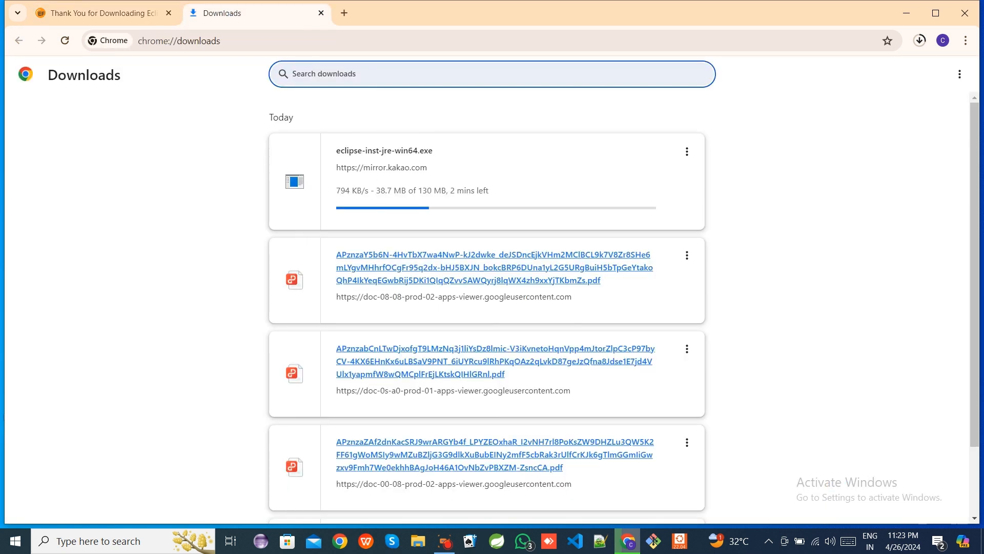
{"action": "left_click", "coordinate": [106, 10]}
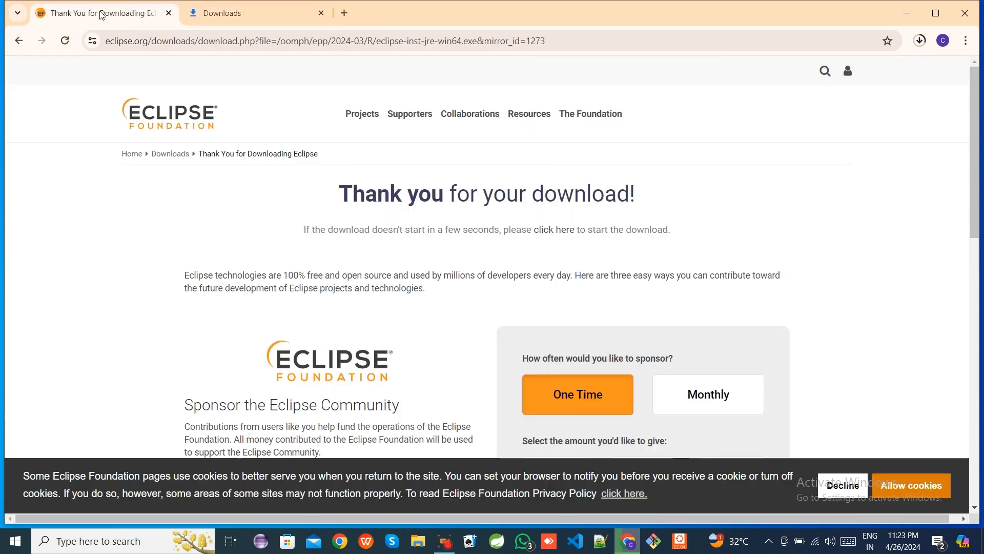
- Go back to the search results and open the Eclipse IDE site at eclipseide.org
{"action": "left_click", "coordinate": [18, 43]}
{"action": "left_click", "coordinate": [18, 45]}
{"action": "left_click", "coordinate": [18, 45]}
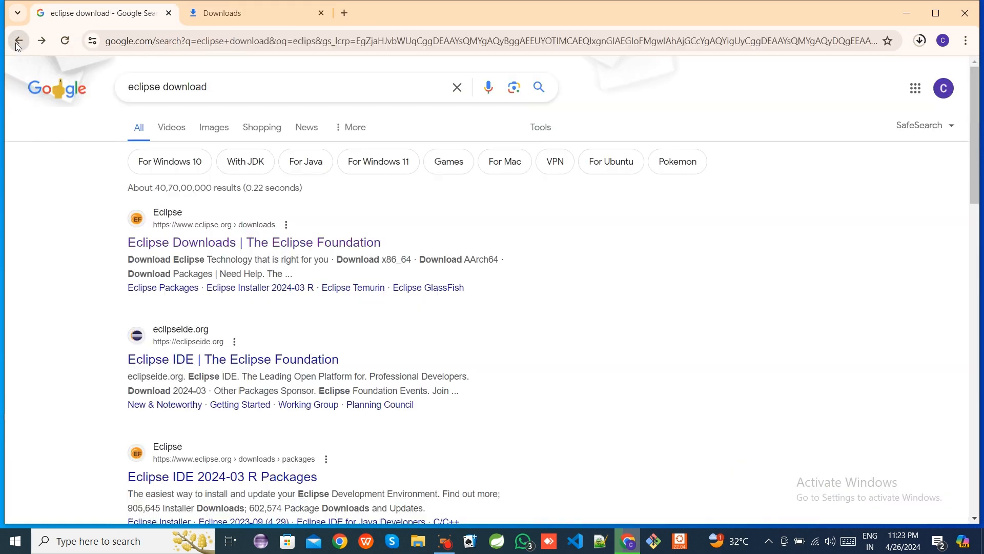
{"action": "left_click", "coordinate": [205, 362]}
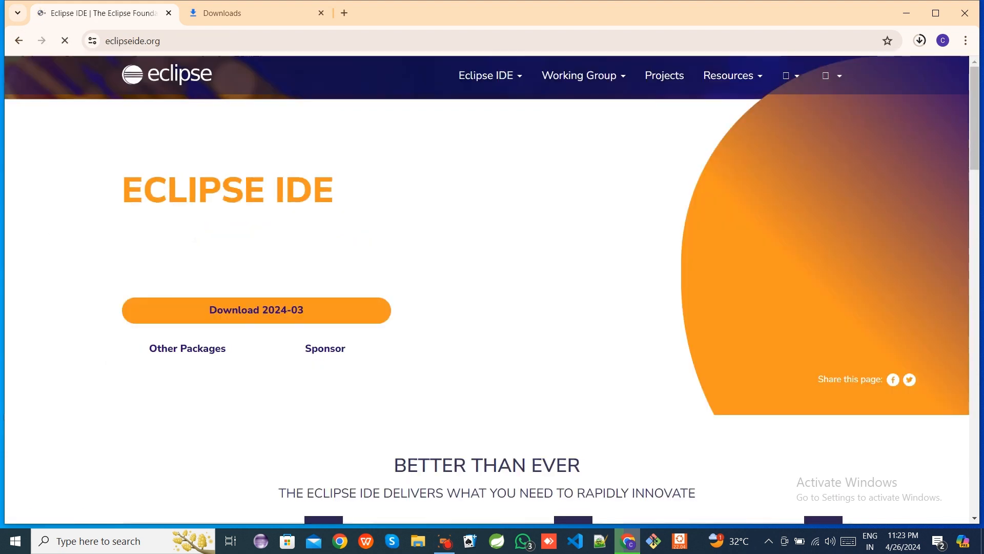
- Open the Eclipse Installer 2024-03 R page from the Eclipse IDE site
{"action": "scroll", "coordinate": [421, 284], "scroll_direction": "down", "scroll_amount": 4}
{"action": "scroll", "coordinate": [421, 284], "scroll_direction": "up", "scroll_amount": 1}
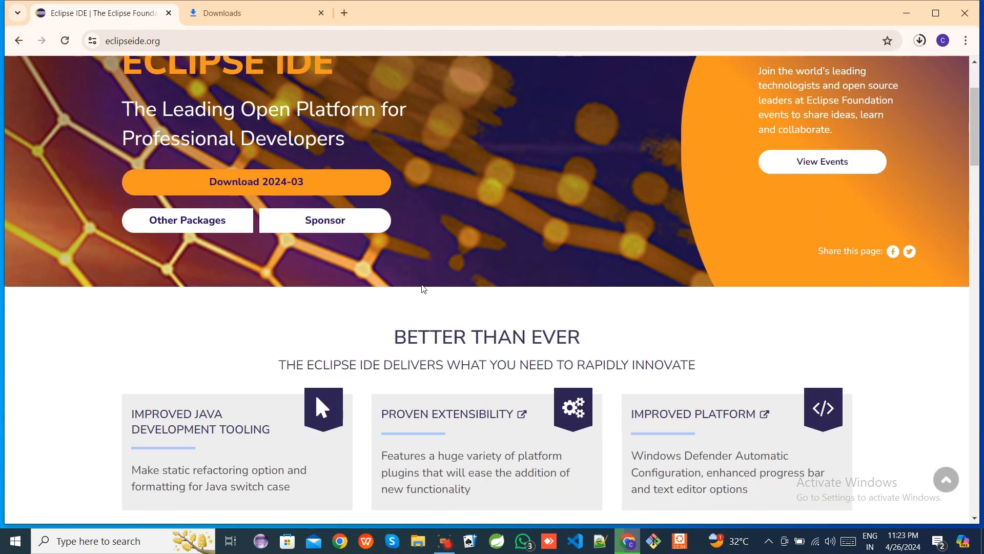
{"action": "left_click", "coordinate": [315, 192]}
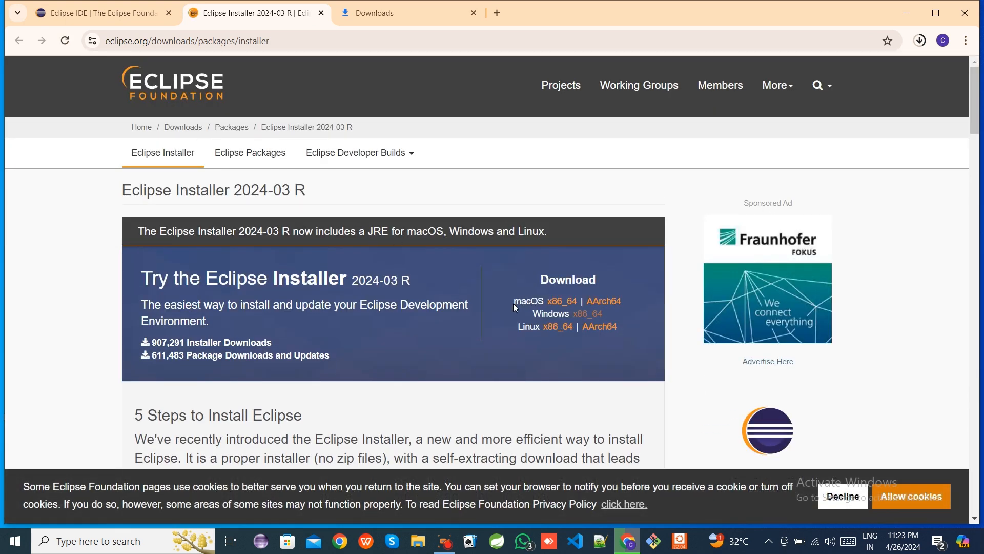
- Compare the installer download links offered for Windows, Linux and macOS
{"action": "left_click_drag", "start_coordinate": [521, 301], "coordinate": [540, 328]}
{"action": "left_click", "coordinate": [518, 328]}
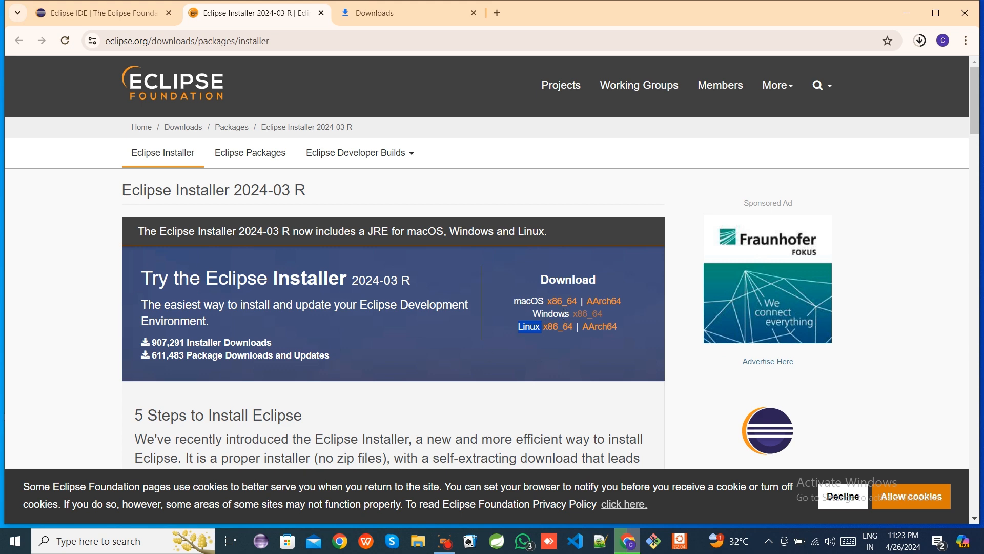
{"action": "left_click", "coordinate": [585, 314]}
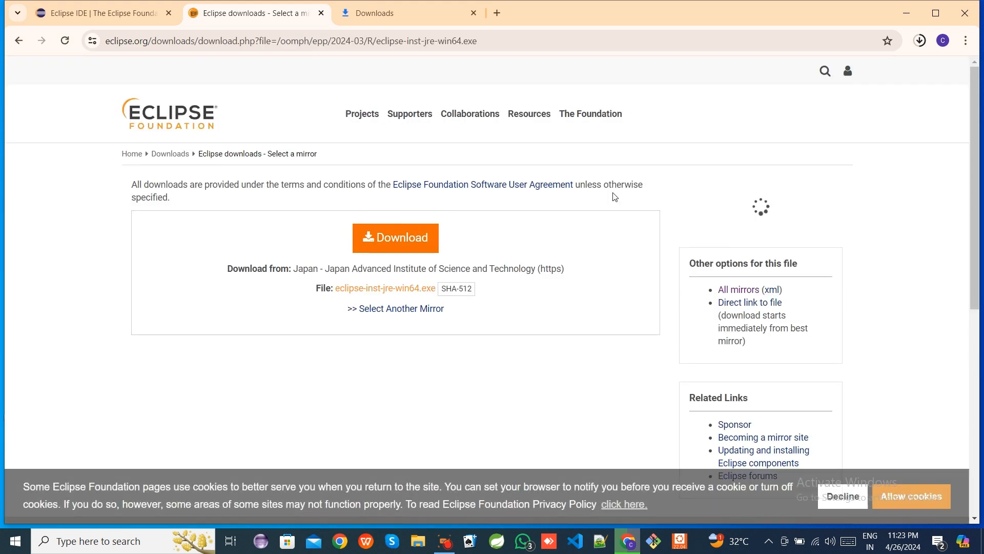
{"action": "left_click", "coordinate": [18, 41]}
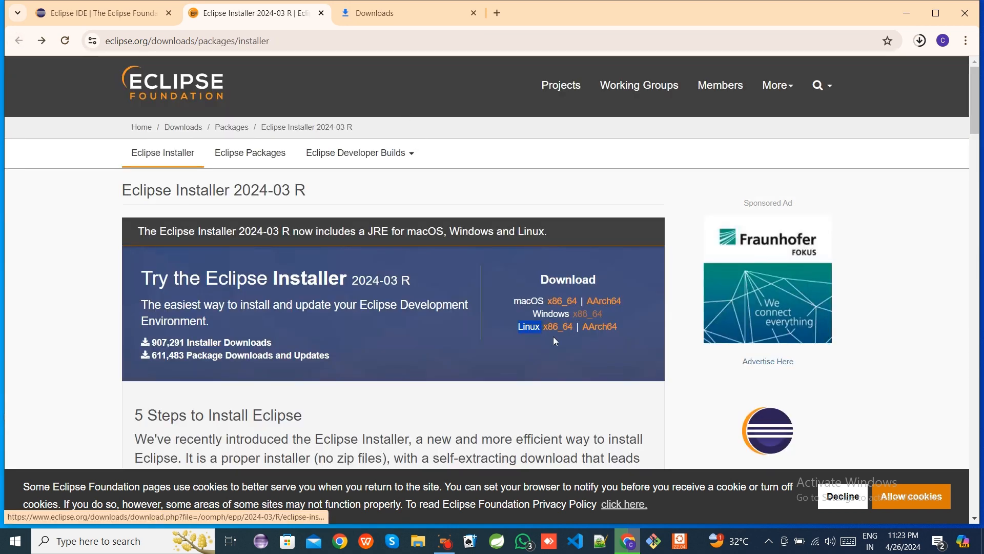
{"action": "left_click", "coordinate": [558, 327]}
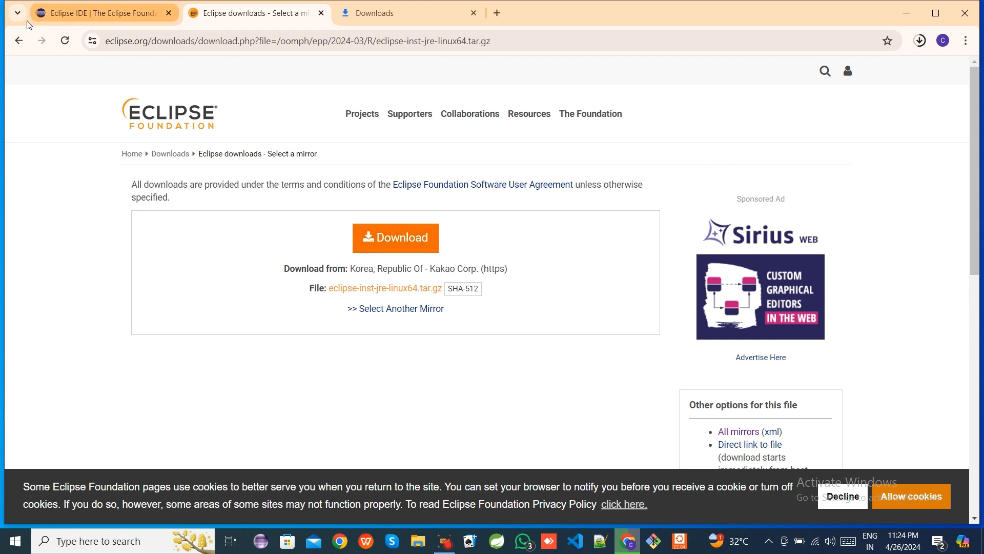
{"action": "left_click", "coordinate": [20, 40]}
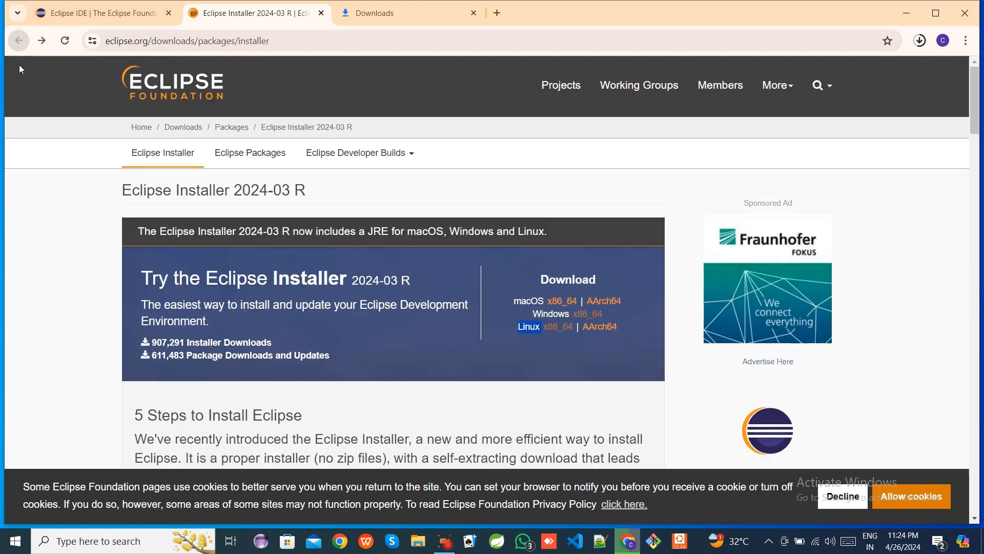
{"action": "left_click", "coordinate": [564, 303]}
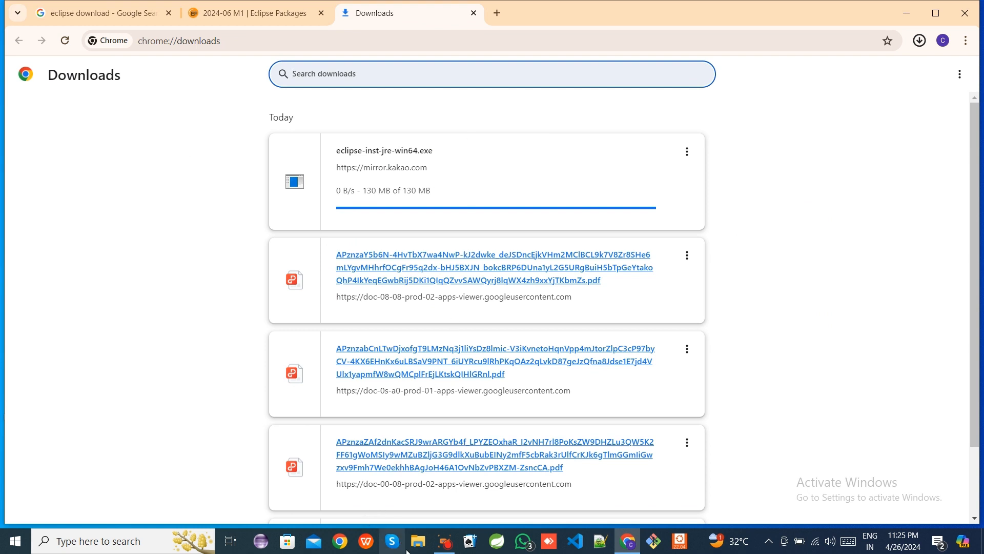
- Open File Explorer's Downloads folder and select the eclipse-inst-jre-win64 installer
{"action": "left_click", "coordinate": [424, 543]}
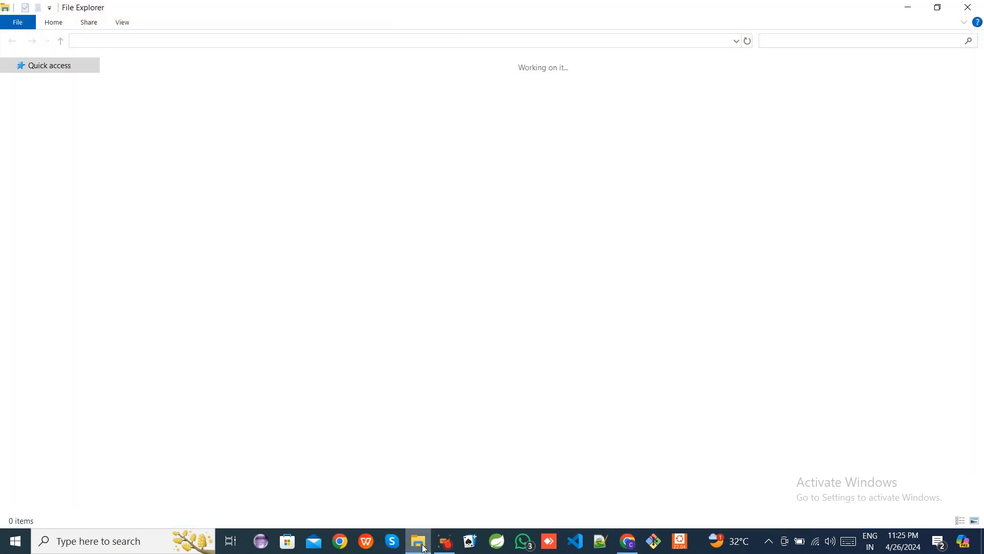
{"action": "left_click", "coordinate": [53, 102]}
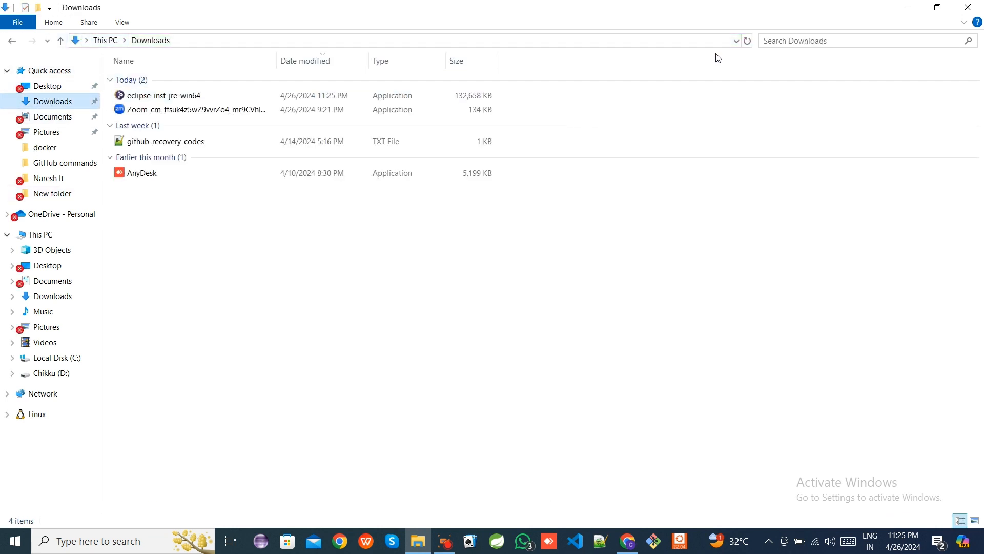
{"action": "left_click", "coordinate": [198, 97]}
{"action": "key", "text": "alt+Tab"}
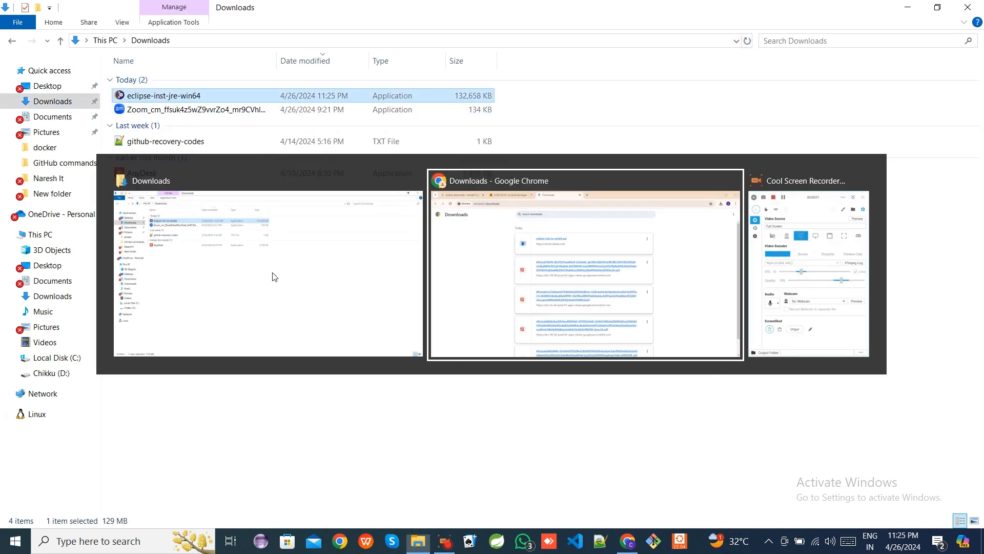
{"action": "key", "text": "alt+Tab"}
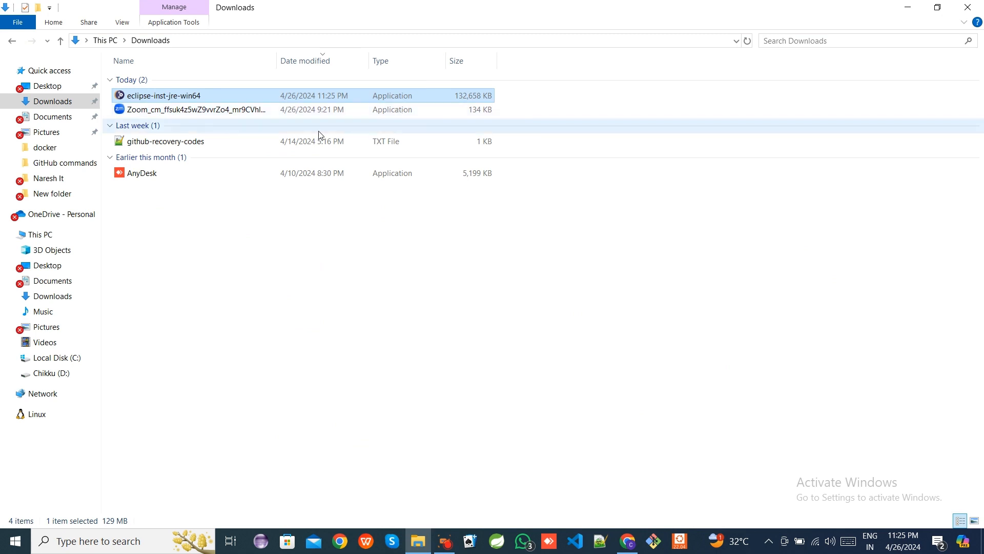
{"action": "left_click", "coordinate": [157, 109]}
{"action": "left_click", "coordinate": [165, 101]}
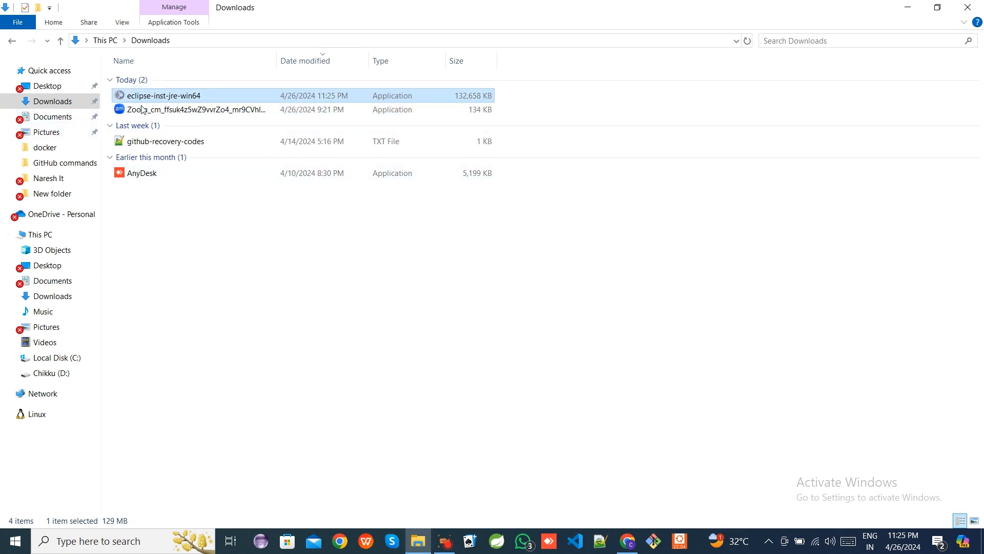
{"action": "left_click", "coordinate": [62, 362]}
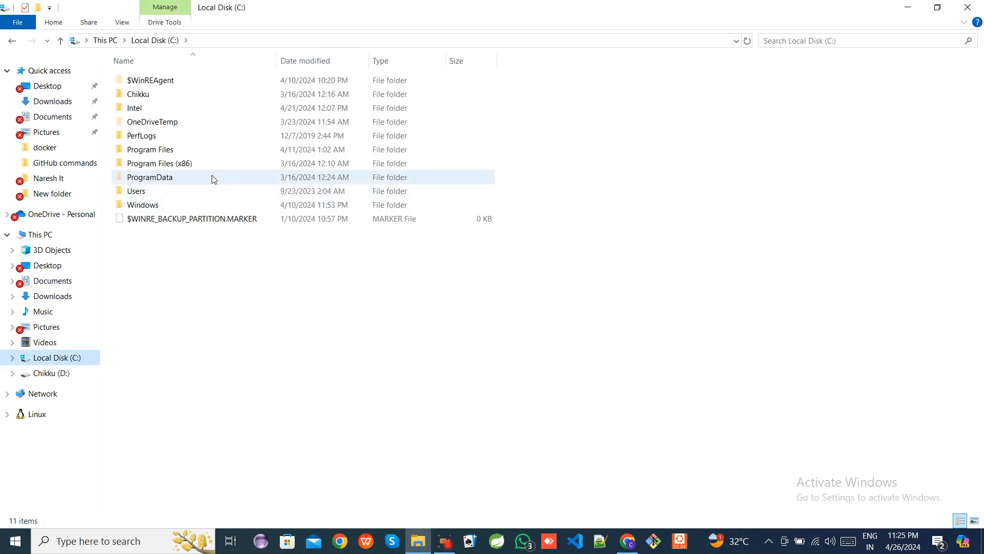
{"action": "double_click", "coordinate": [206, 148]}
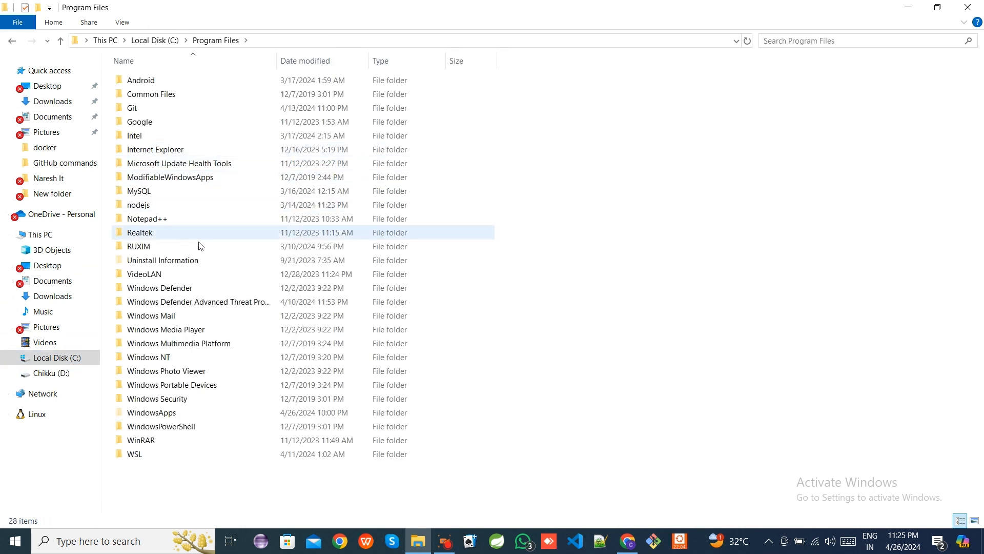
{"action": "left_click", "coordinate": [12, 41]}
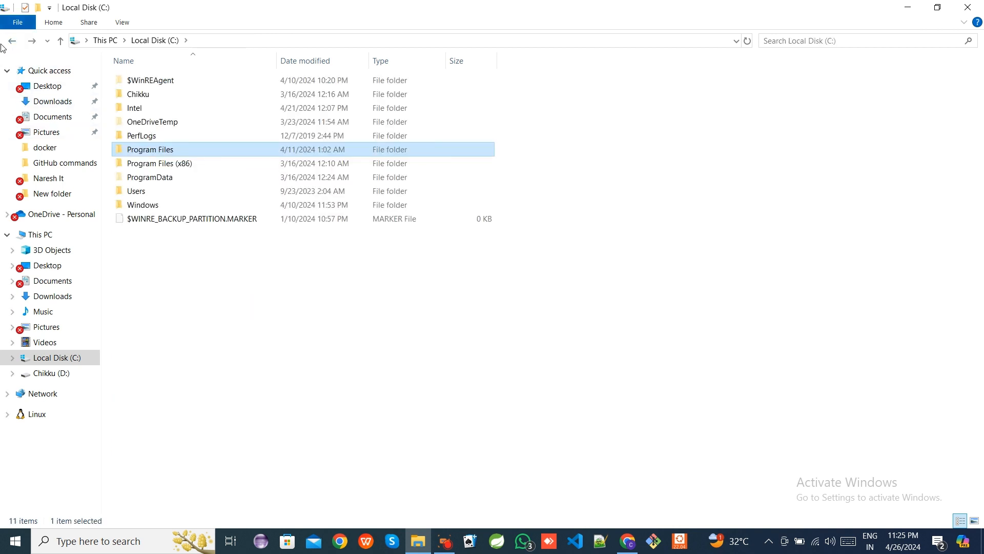
- Create a new folder named eclipse inside the app folder on drive D
{"action": "left_click", "coordinate": [59, 374]}
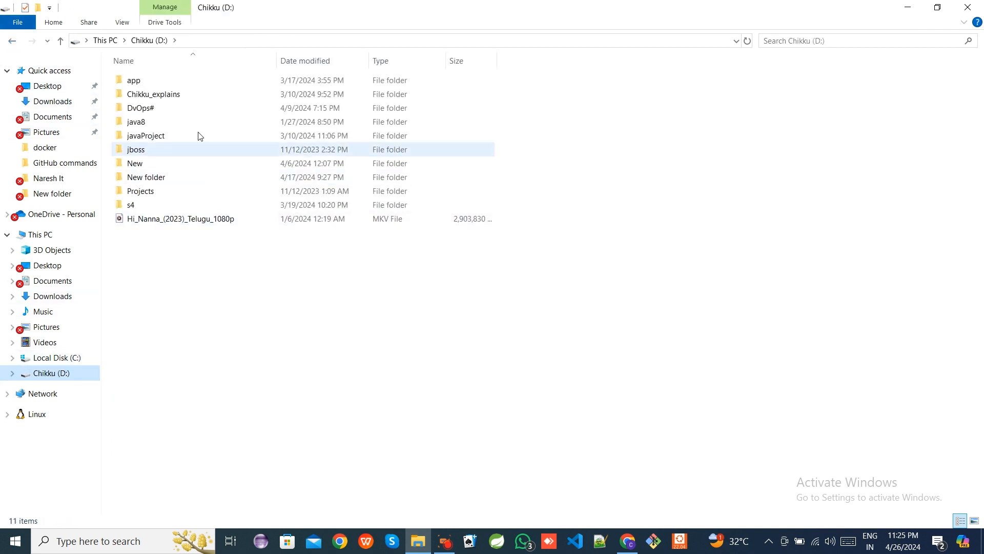
{"action": "double_click", "coordinate": [165, 81]}
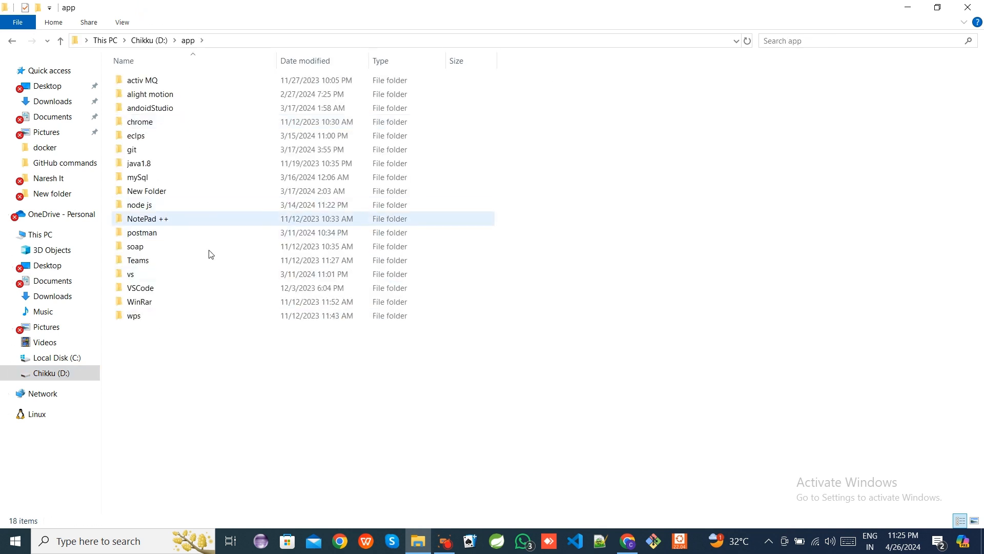
{"action": "right_click", "coordinate": [178, 376]}
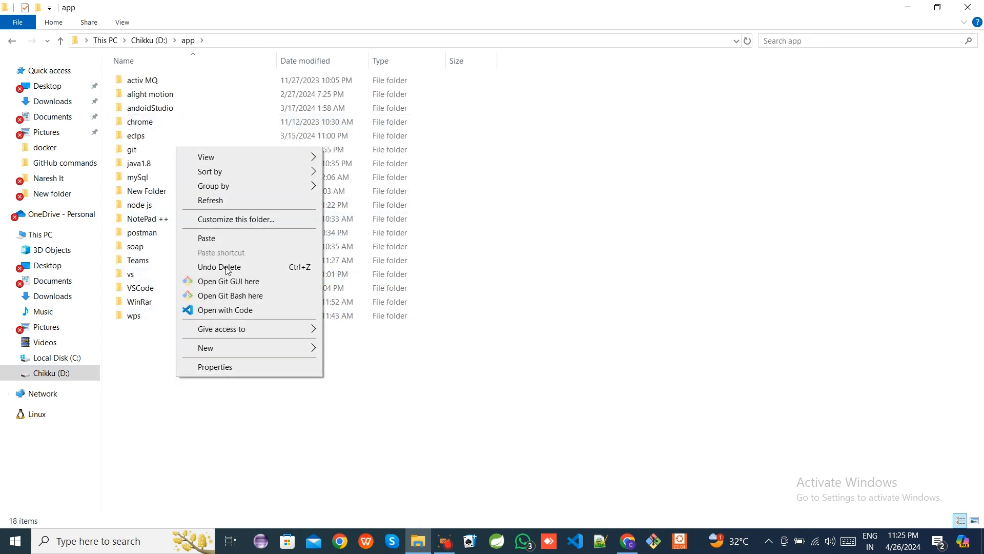
{"action": "mouse_move", "coordinate": [288, 347]}
{"action": "left_click", "coordinate": [374, 351]}
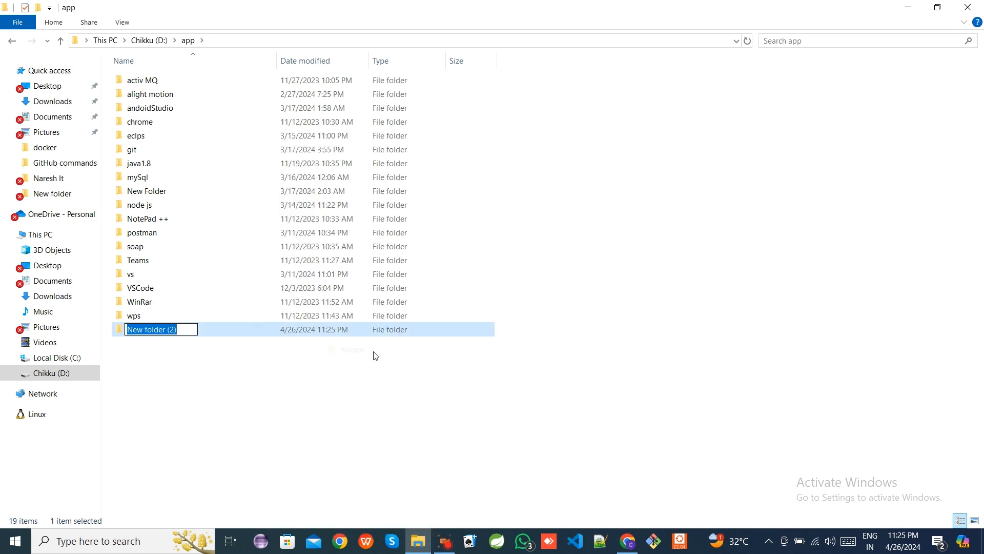
{"action": "type", "text": "ecl"}
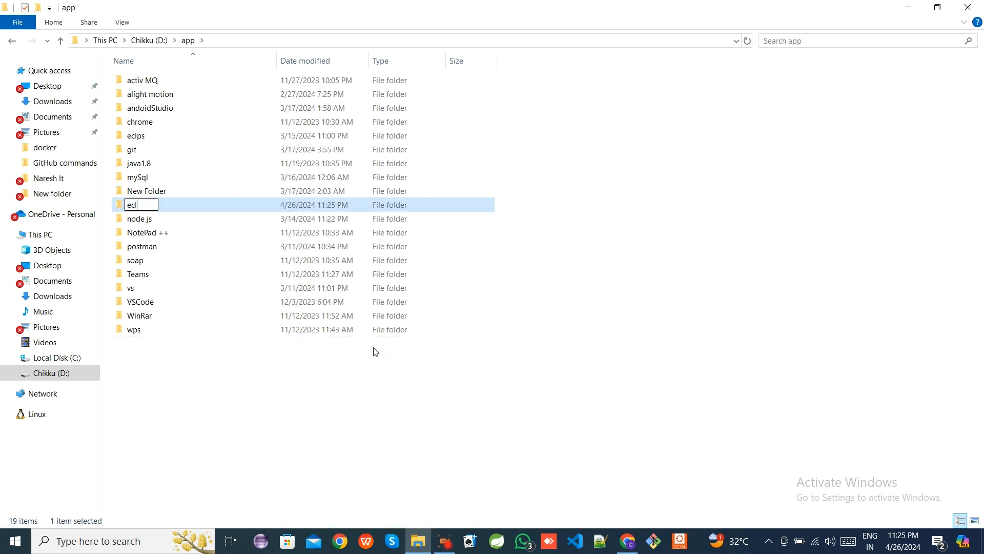
{"action": "left_click", "coordinate": [337, 402]}
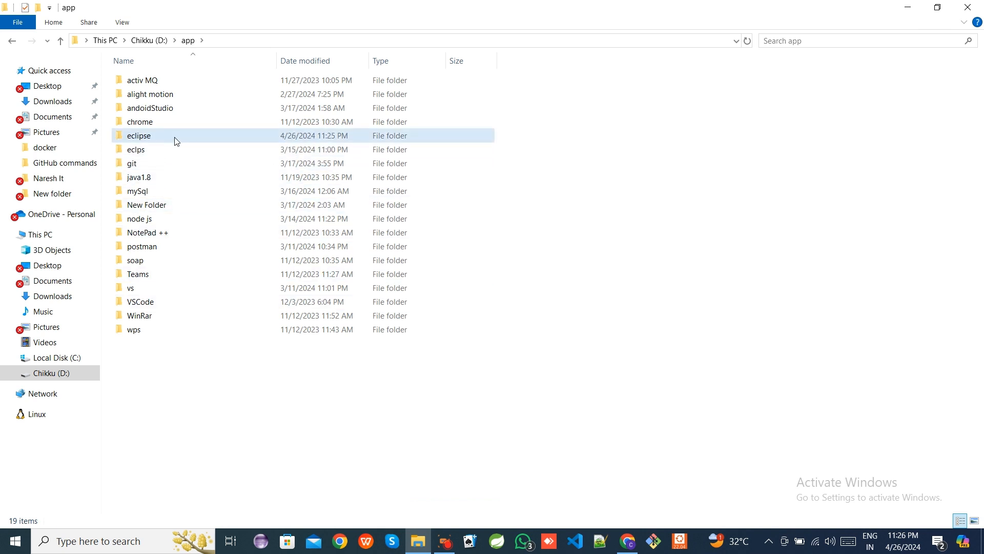
- Paste the eclipse-inst-jre-win64 installer into the new eclipse folder and run it
{"action": "double_click", "coordinate": [175, 141]}
{"action": "key", "text": "ctrl+v"}
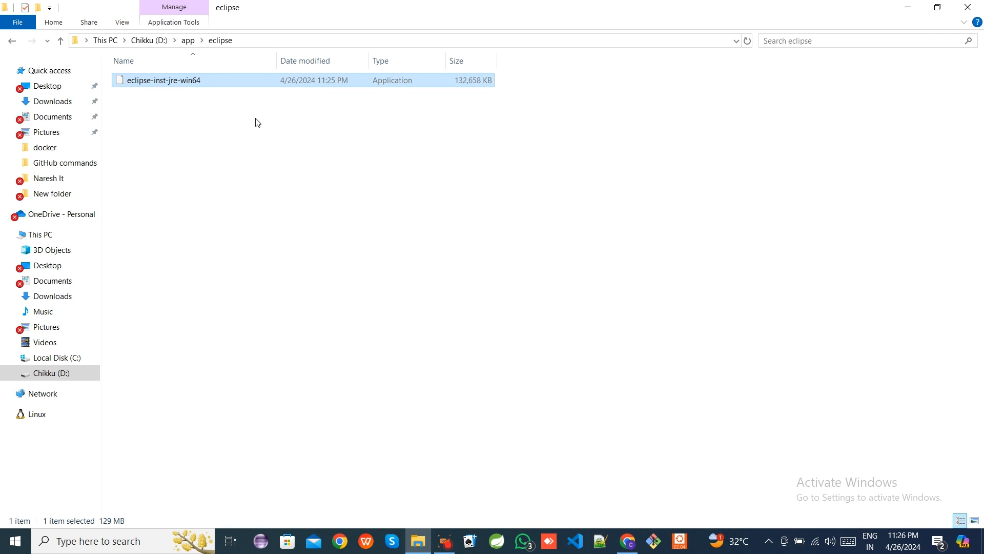
{"action": "double_click", "coordinate": [181, 82]}
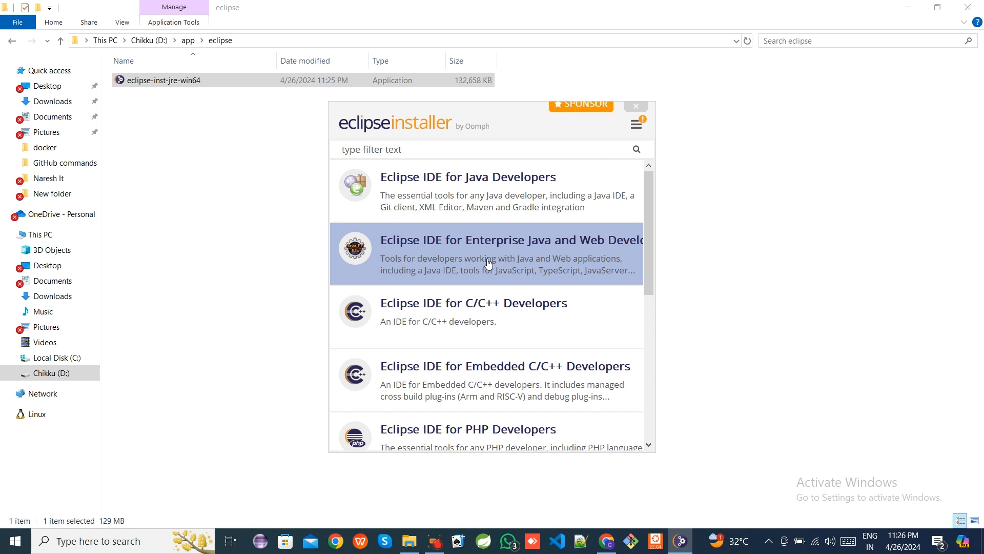
- Choose the Eclipse IDE for Java Developers package in the Eclipse Installer
{"action": "left_click_drag", "start_coordinate": [329, 256], "coordinate": [215, 259]}
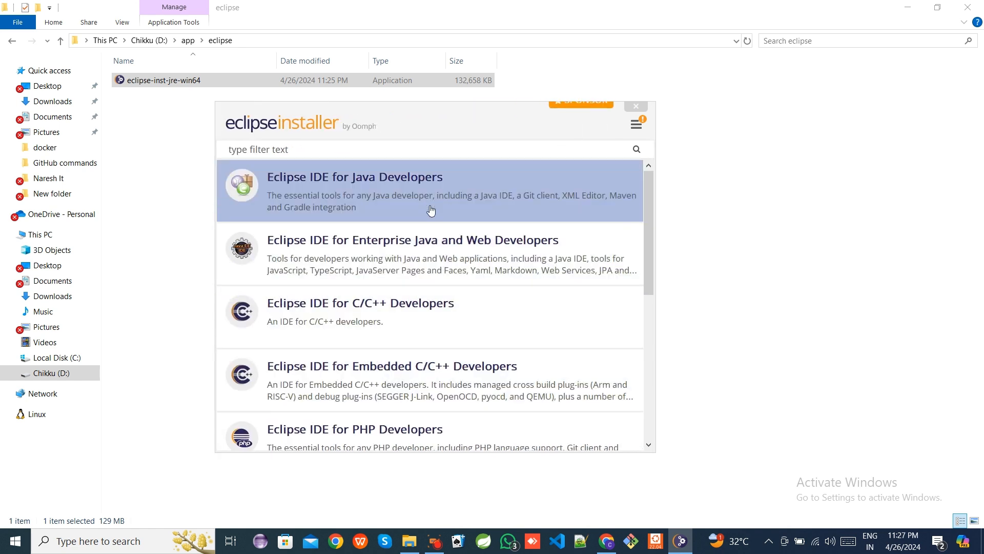
{"action": "scroll", "coordinate": [413, 261], "scroll_direction": "down", "scroll_amount": 2}
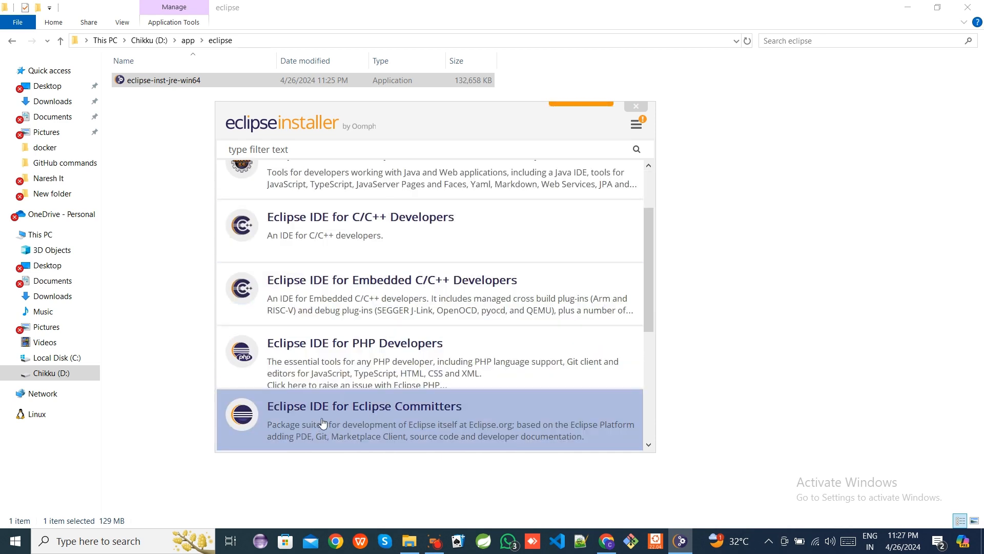
{"action": "scroll", "coordinate": [355, 374], "scroll_direction": "up", "scroll_amount": 2}
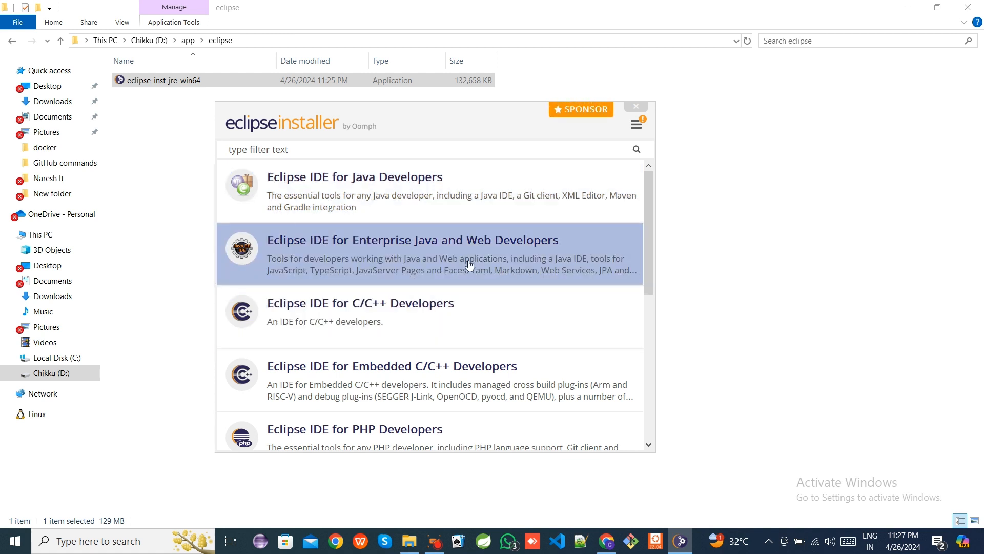
{"action": "left_click", "coordinate": [373, 200]}
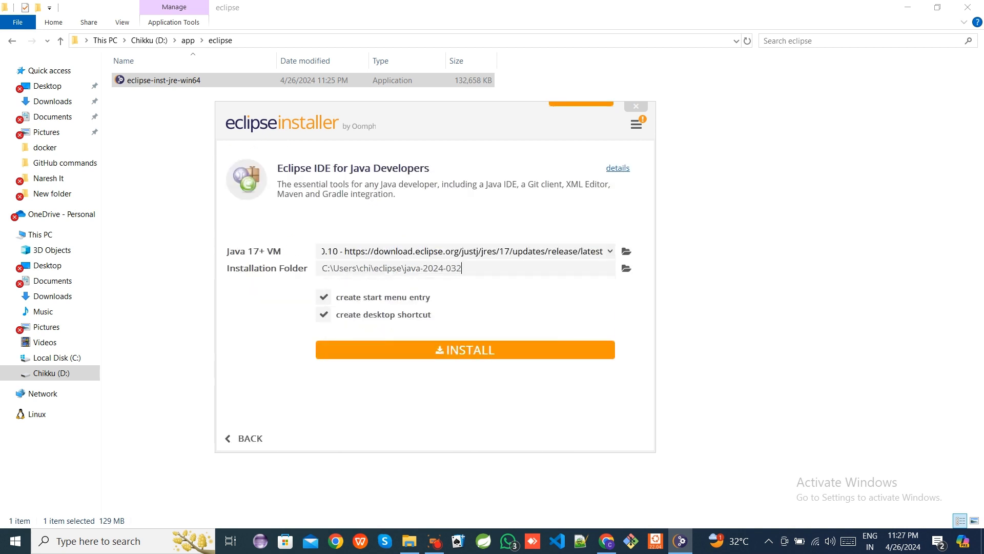
- Install the Java Developers package with the default Java VM and installation folder, then launch it
{"action": "left_click", "coordinate": [446, 353]}
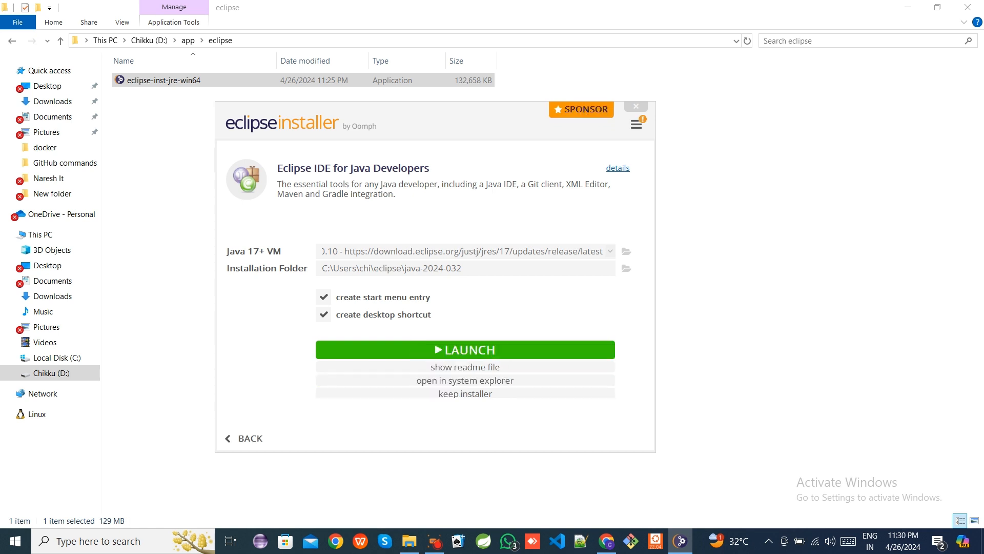
{"action": "left_click", "coordinate": [466, 351]}
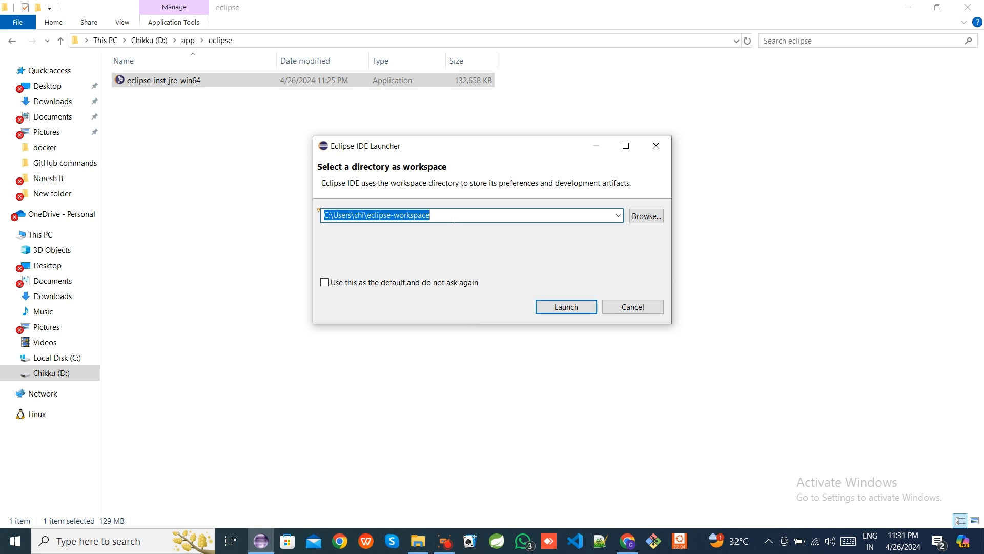
- Browse for a workspace directory and navigate to the eclipse folder under D:\app
{"action": "left_click", "coordinate": [439, 216]}
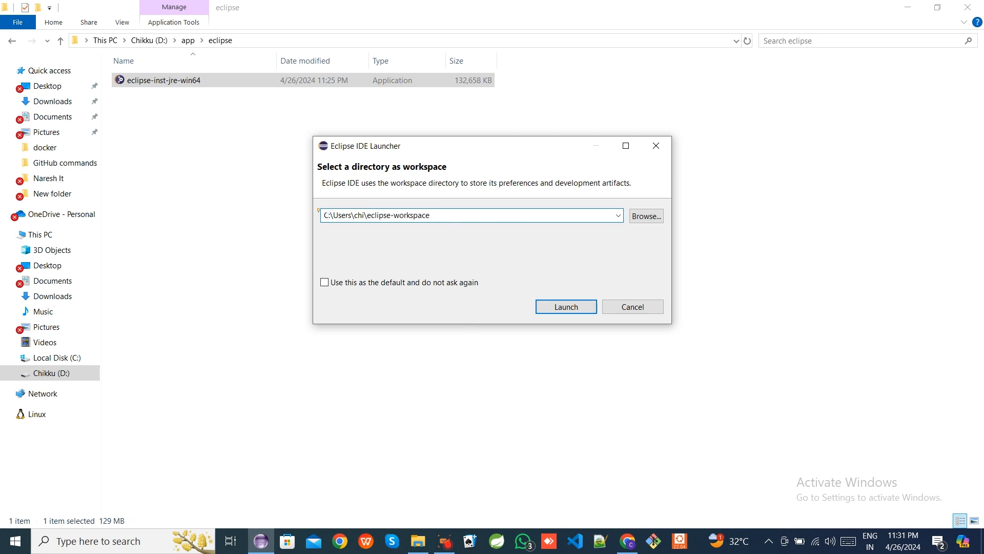
{"action": "left_click_drag", "start_coordinate": [324, 215], "coordinate": [431, 215]}
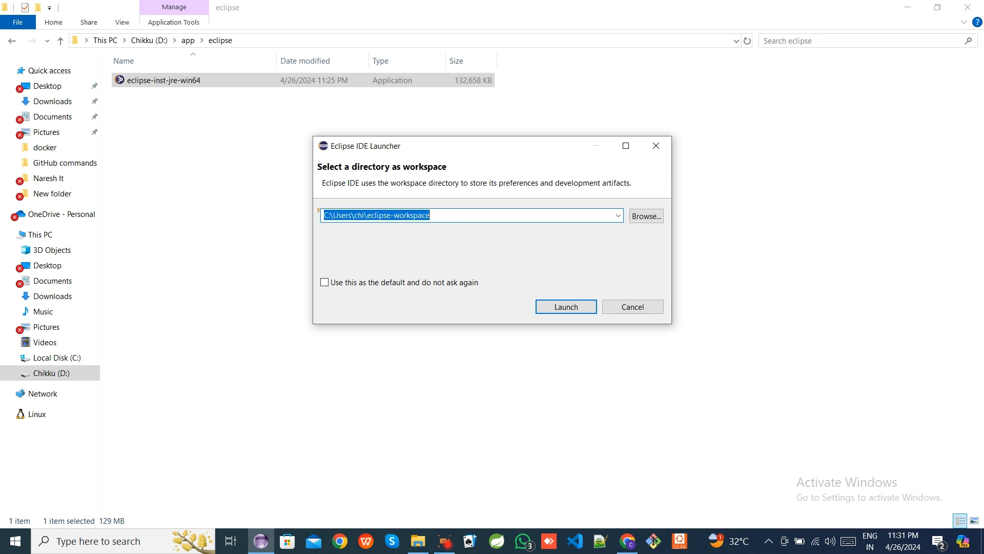
{"action": "left_click", "coordinate": [456, 218]}
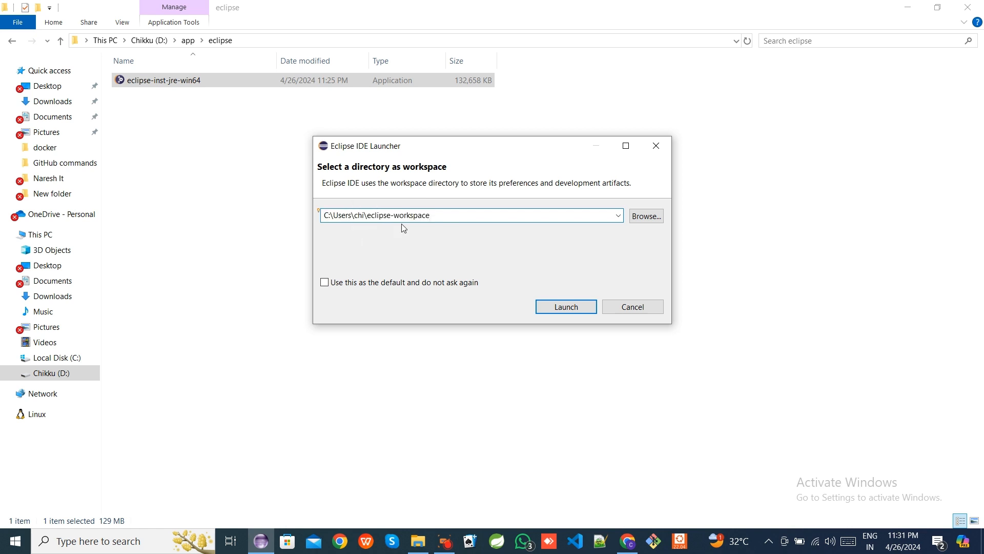
{"action": "left_click", "coordinate": [644, 218]}
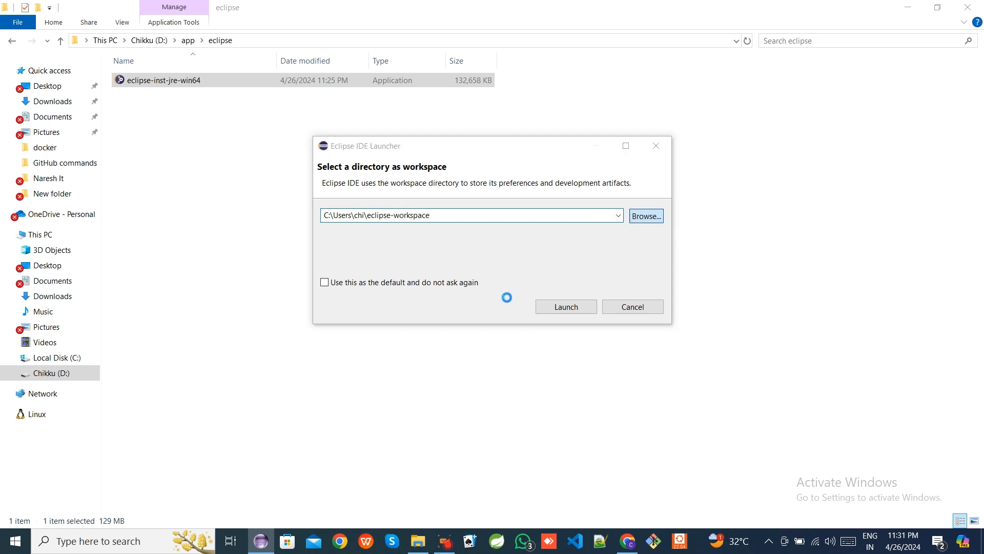
{"action": "scroll", "coordinate": [380, 339], "scroll_direction": "down", "scroll_amount": 2}
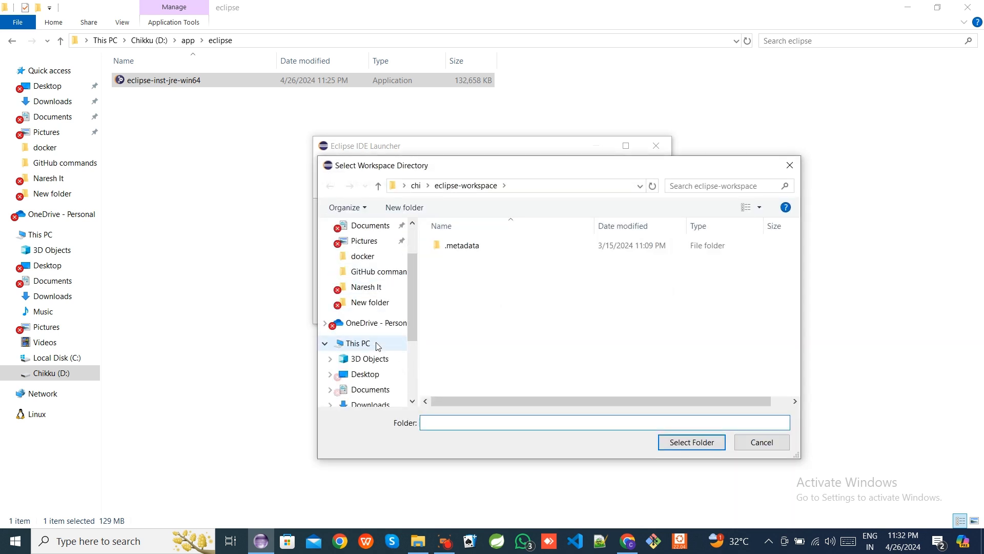
{"action": "left_click", "coordinate": [377, 343]}
{"action": "scroll", "coordinate": [545, 314], "scroll_direction": "down", "scroll_amount": 3}
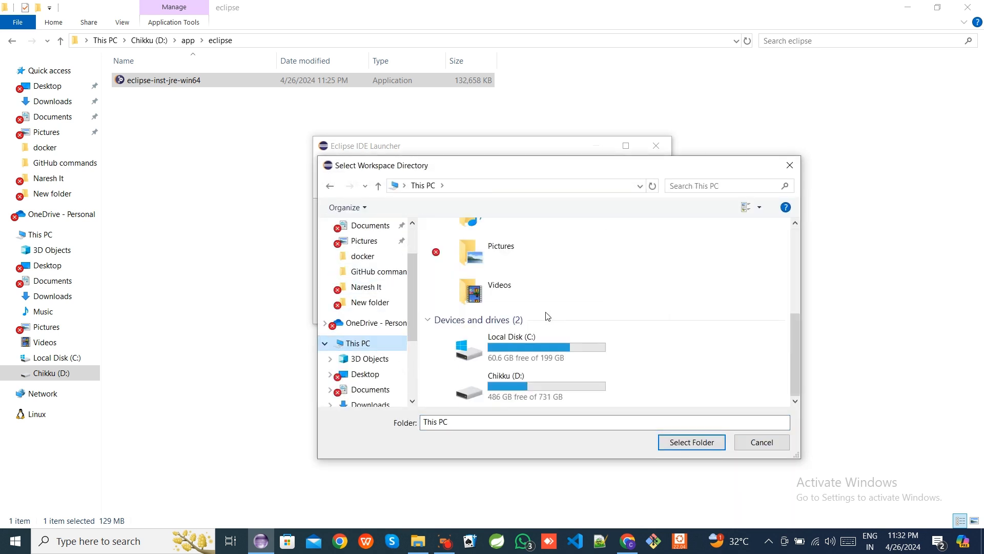
{"action": "double_click", "coordinate": [521, 379]}
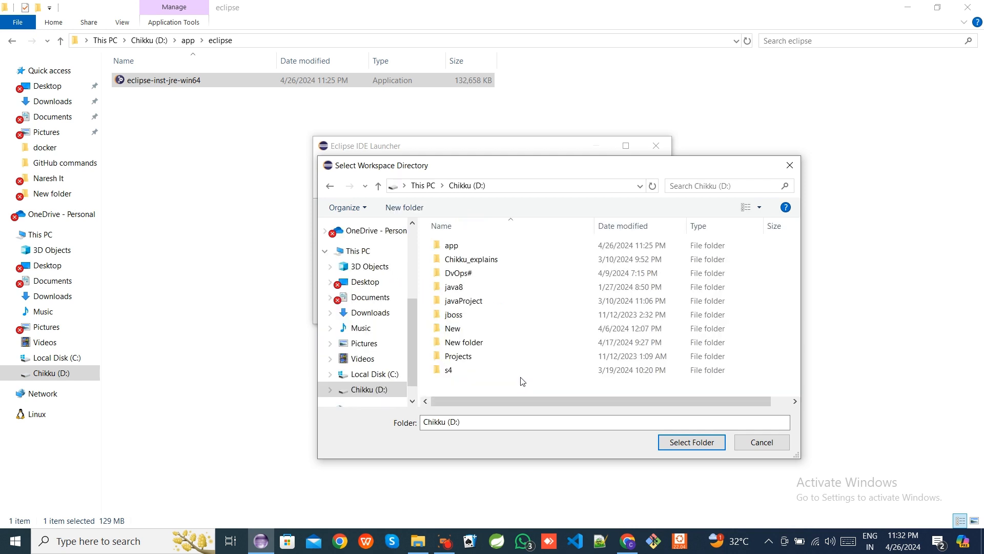
{"action": "double_click", "coordinate": [493, 247]}
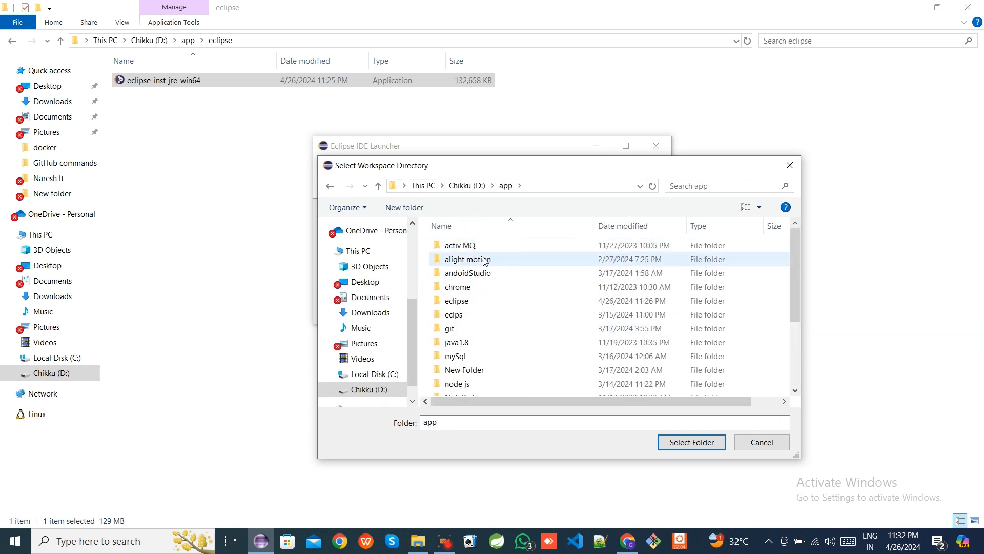
{"action": "double_click", "coordinate": [484, 305]}
- Create a folder named work inside the eclipse folder and launch Eclipse with it as the workspace
{"action": "right_click", "coordinate": [314, 540]}
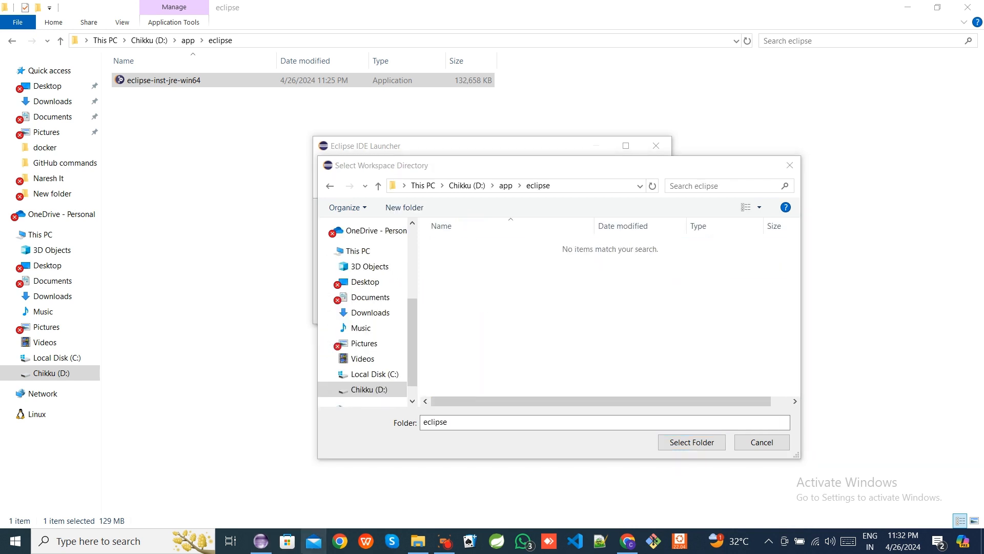
{"action": "left_click", "coordinate": [533, 308]}
{"action": "right_click", "coordinate": [535, 305]}
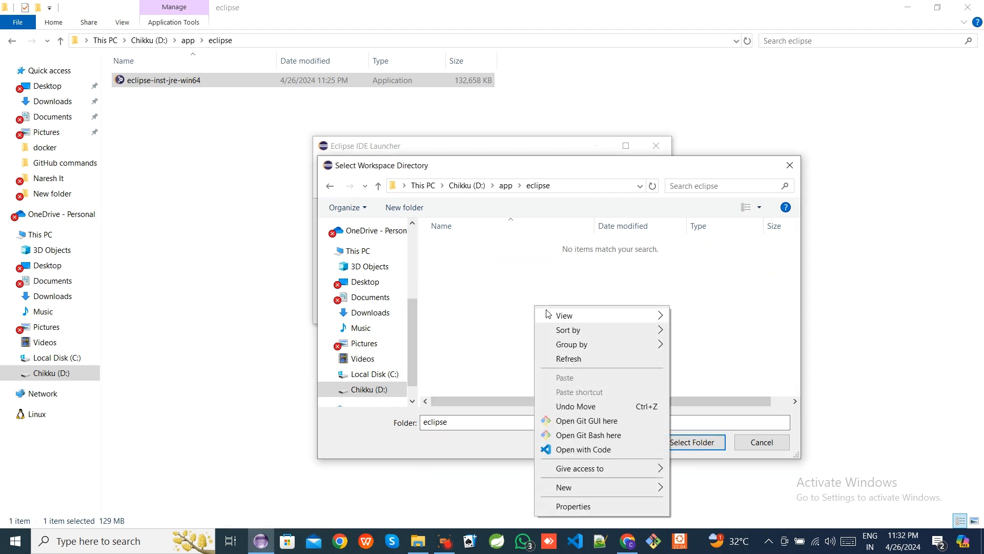
{"action": "mouse_move", "coordinate": [576, 488]}
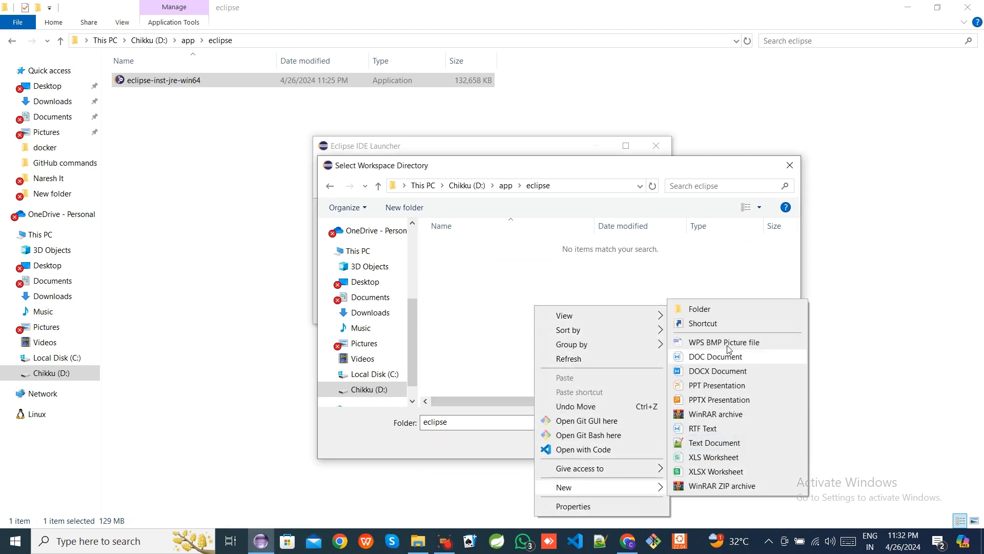
{"action": "left_click", "coordinate": [735, 313]}
{"action": "left_click", "coordinate": [521, 301]}
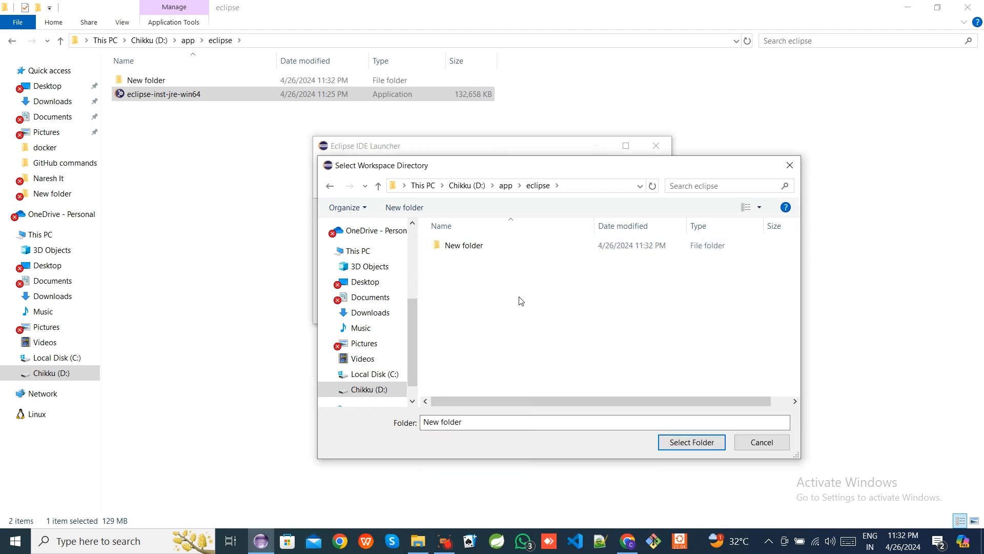
{"action": "left_click", "coordinate": [479, 246]}
{"action": "left_click", "coordinate": [479, 246]}
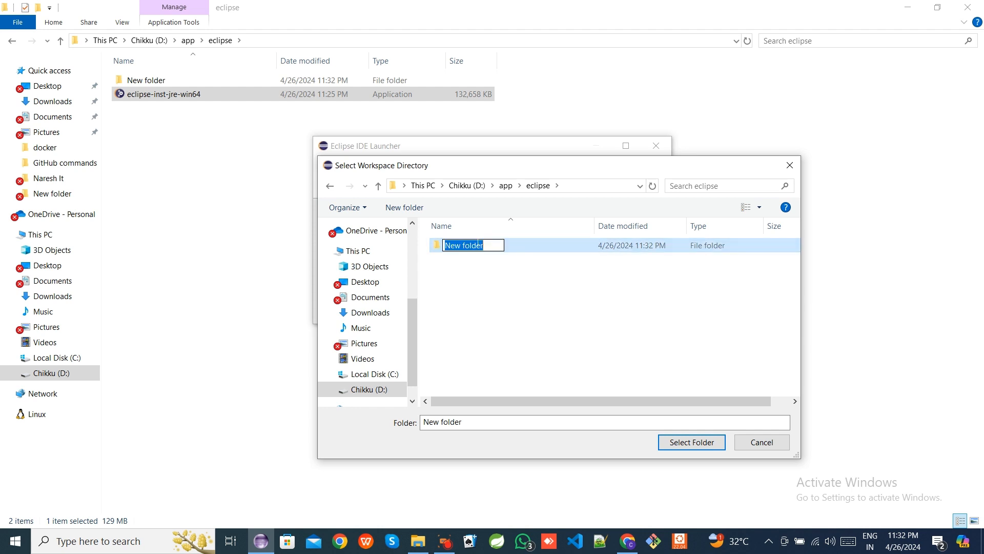
{"action": "type", "text": "work"}
{"action": "key", "text": "Return"}
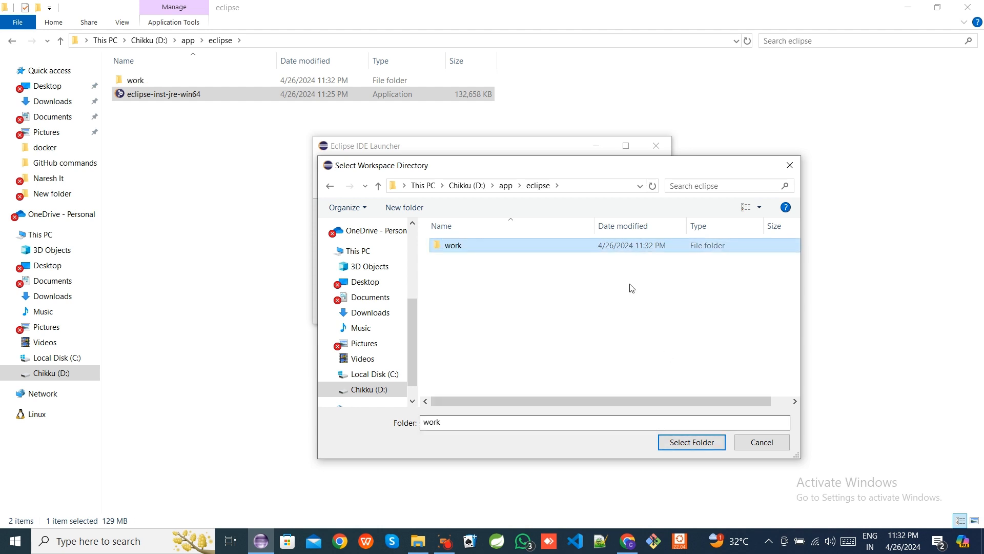
{"action": "left_click", "coordinate": [714, 444]}
{"action": "left_click", "coordinate": [583, 307]}
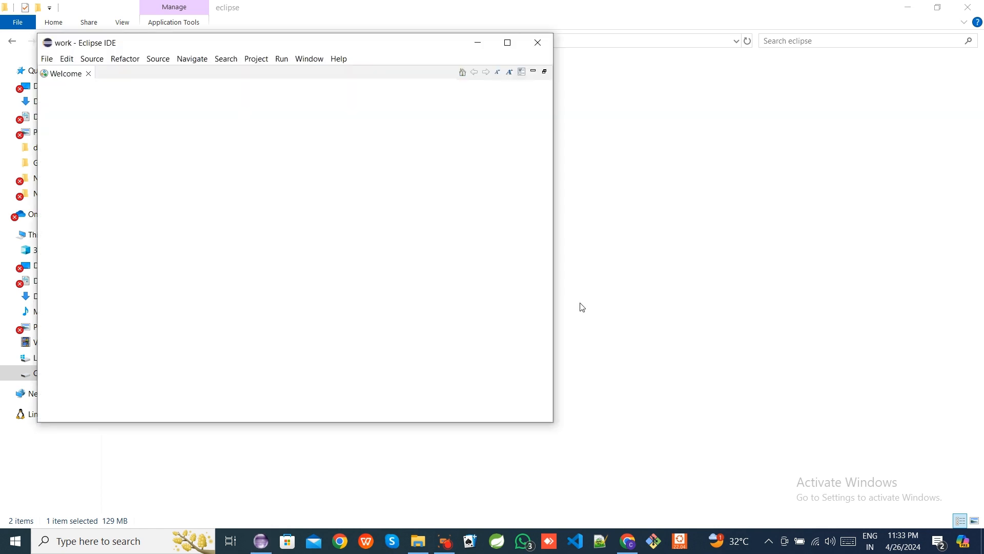
- Maximize the Eclipse IDE window
{"action": "left_click", "coordinate": [506, 43]}
{"action": "left_click_drag", "start_coordinate": [308, 95], "coordinate": [418, 92]}
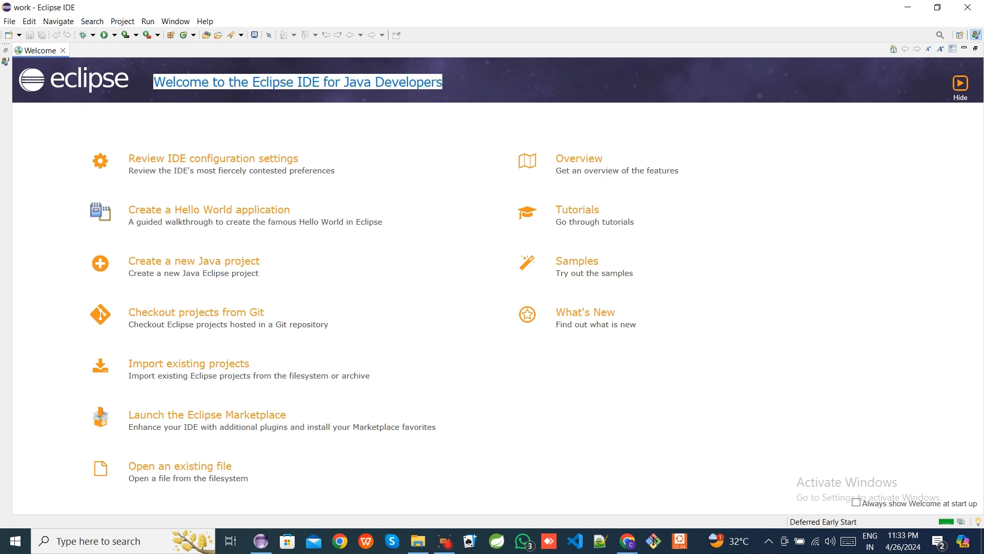
{"action": "left_click", "coordinate": [831, 258]}
- Close the Welcome tab and cancel the Windows Defender exclusion check
{"action": "left_click", "coordinate": [63, 50]}
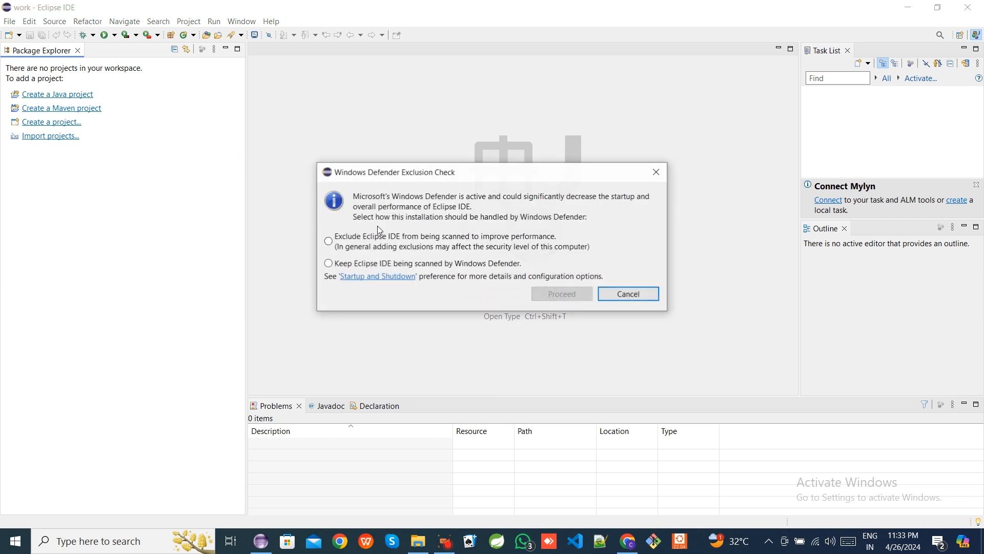
{"action": "left_click", "coordinate": [627, 293]}
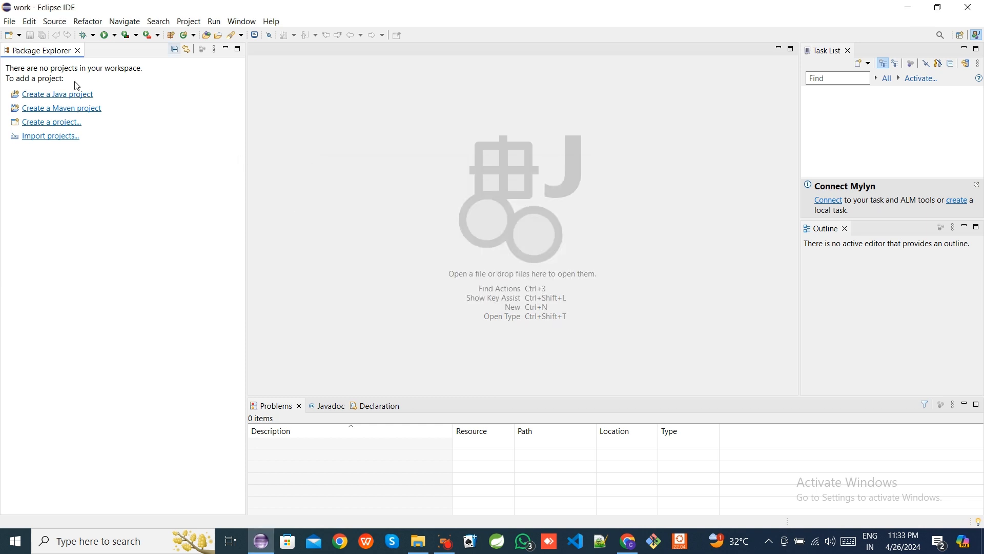
- Start a new Java project named Demo_project
{"action": "left_click", "coordinate": [10, 22]}
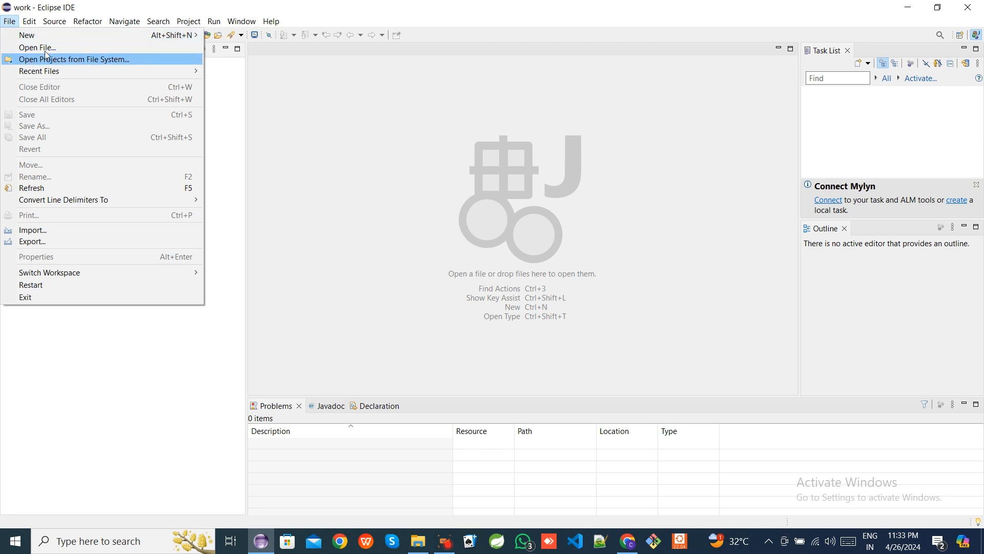
{"action": "mouse_move", "coordinate": [66, 36]}
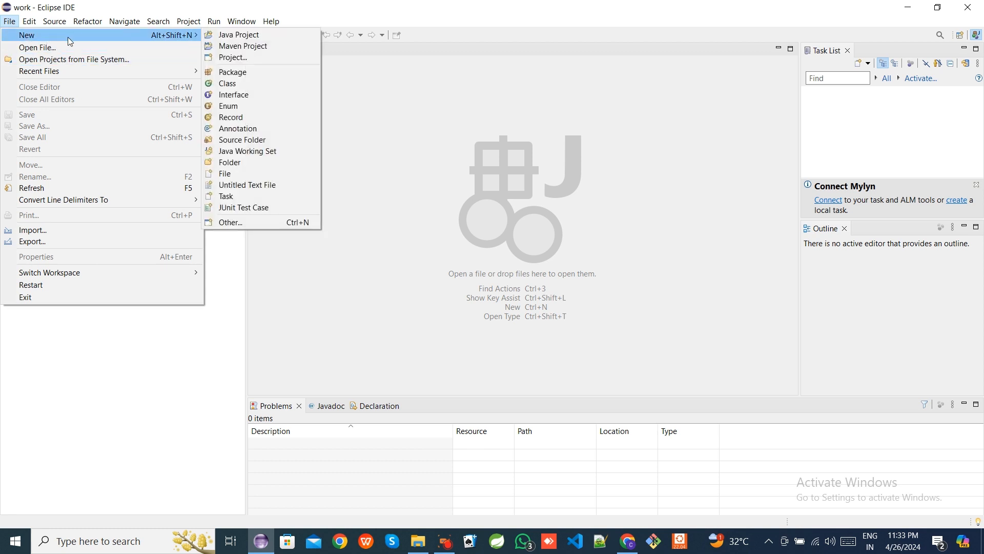
{"action": "left_click", "coordinate": [236, 35]}
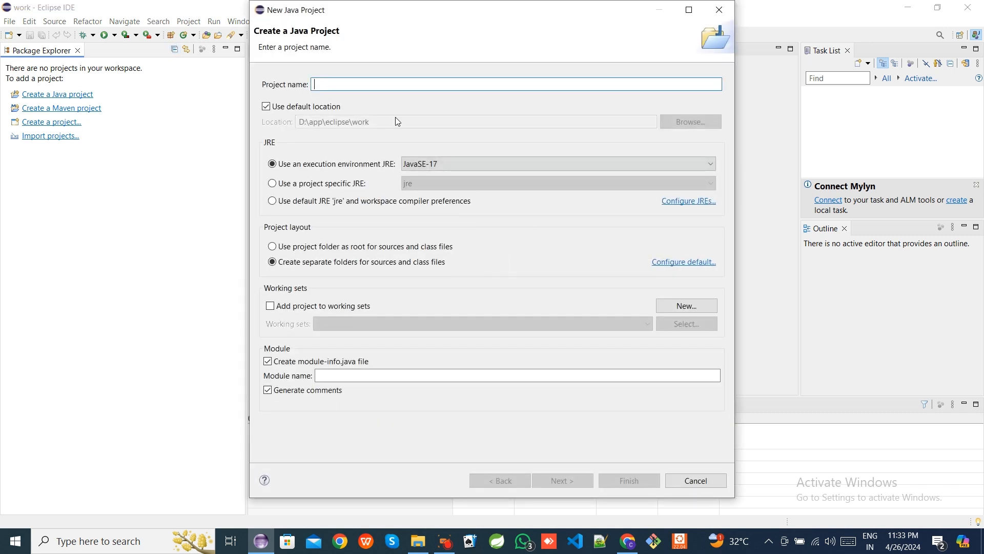
{"action": "type", "text": "Demo"}
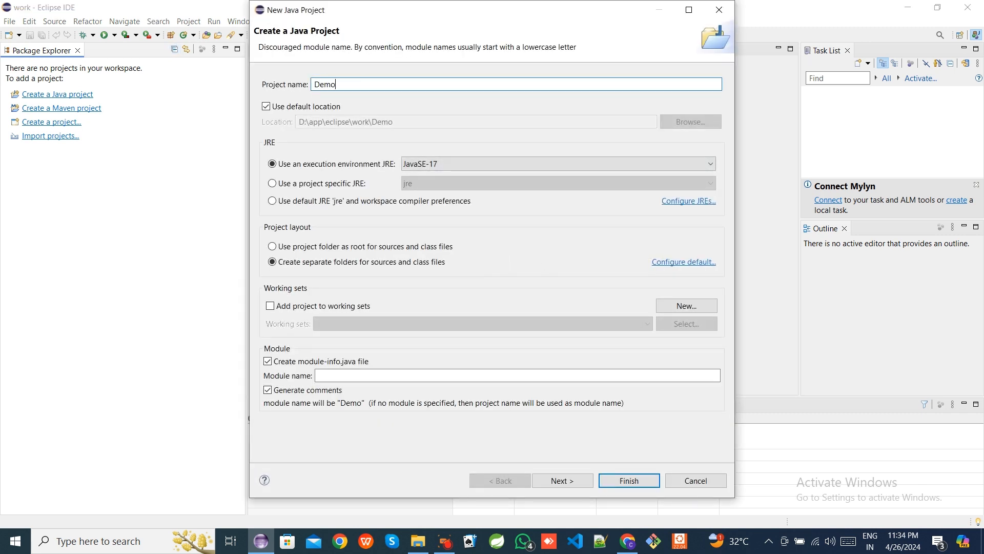
{"action": "type", "text": " project"}
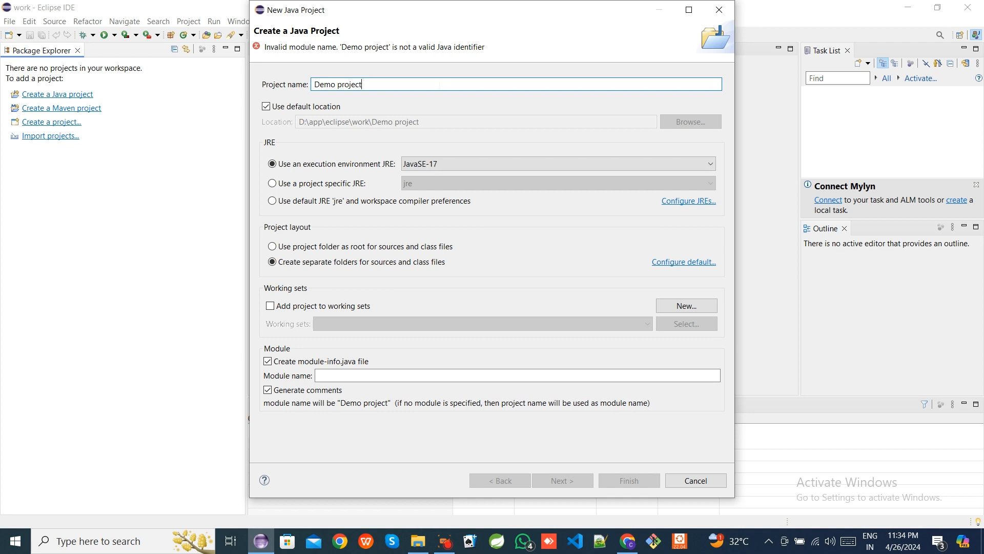
{"action": "key", "text": "BackSpace"}
{"action": "key", "text": "BackSpace"}
{"action": "key", "text": "BackSpace"}
{"action": "key", "text": "BackSpace"}
{"action": "key", "text": "BackSpace"}
{"action": "key", "text": "BackSpace"}
{"action": "key", "text": "BackSpace"}
{"action": "key", "text": "BackSpace"}
{"action": "type", "text": "_"}
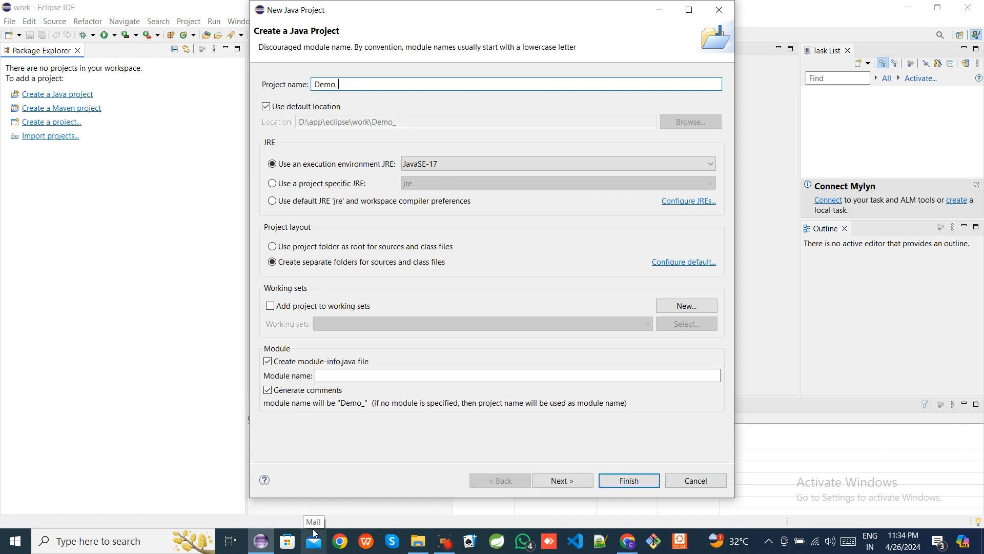
{"action": "type", "text": "project"}
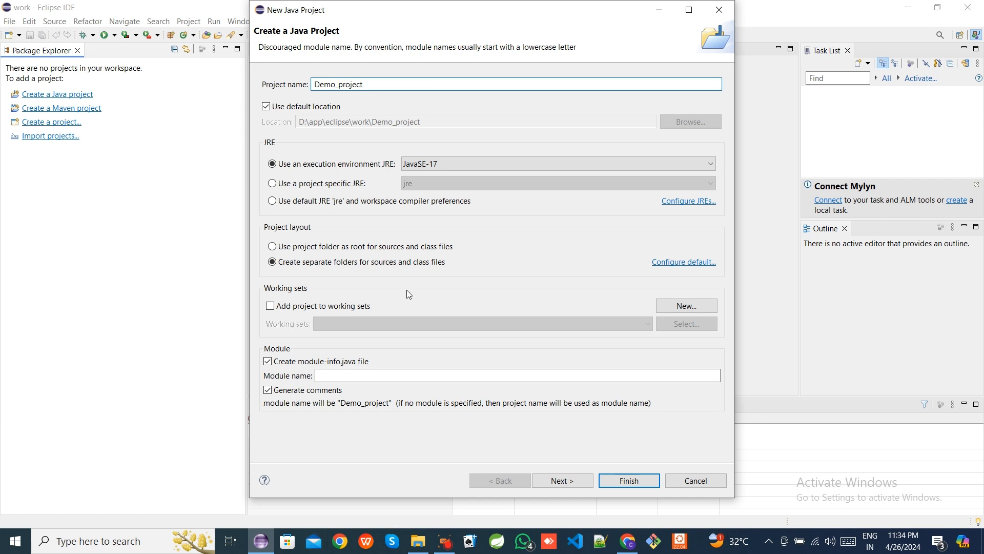
- Set the project's execution environment JRE to JavaSE-1.8 and finish creating the project
{"action": "left_click", "coordinate": [653, 169]}
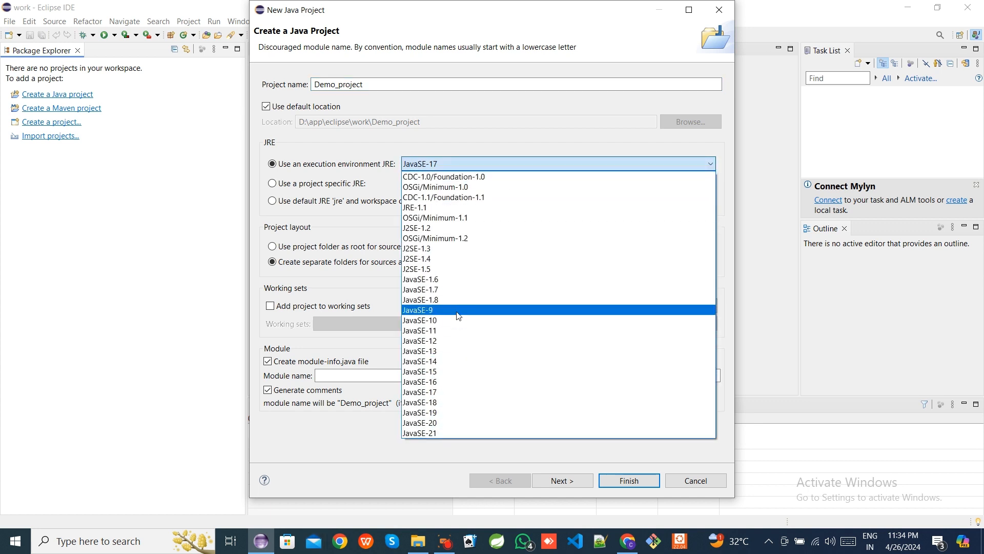
{"action": "left_click", "coordinate": [474, 299]}
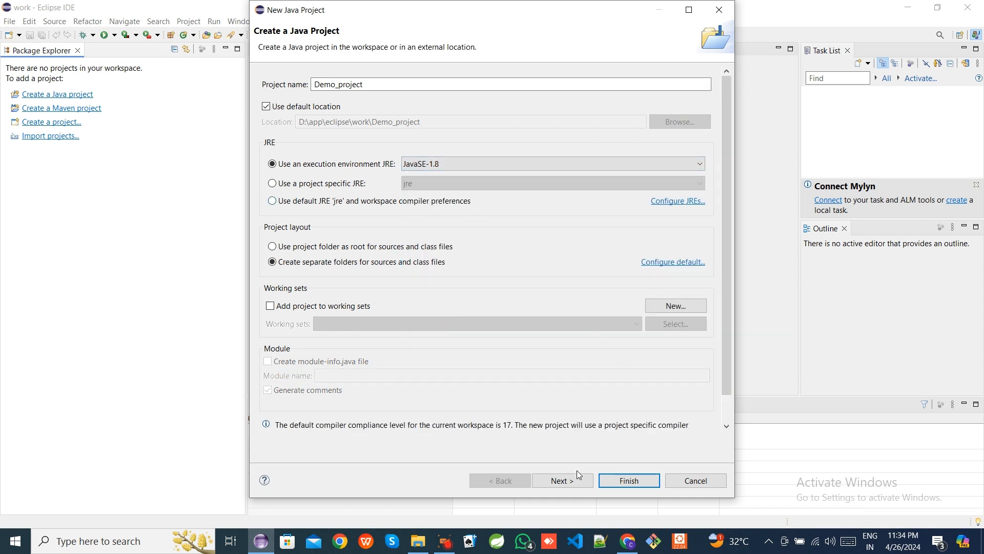
{"action": "left_click", "coordinate": [630, 480]}
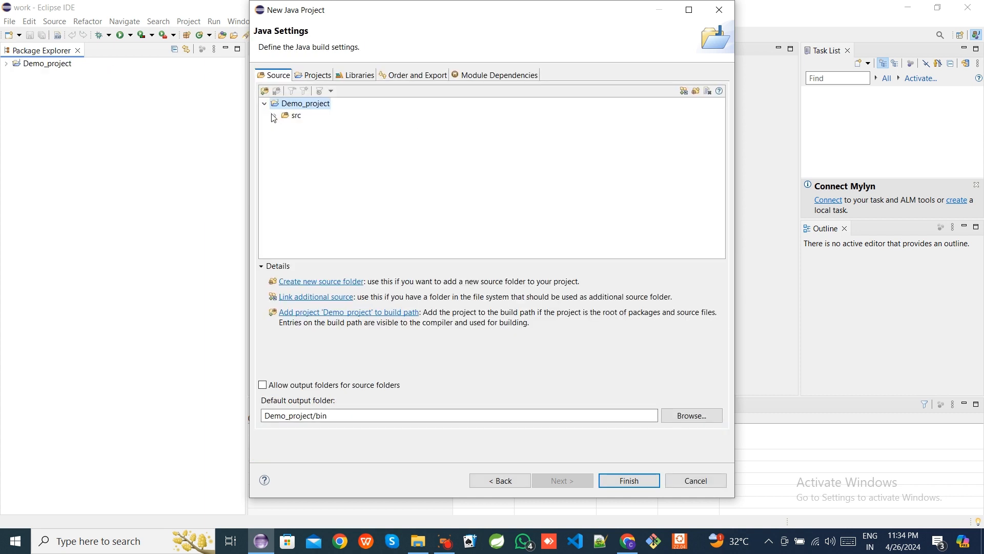
{"action": "left_click", "coordinate": [629, 483]}
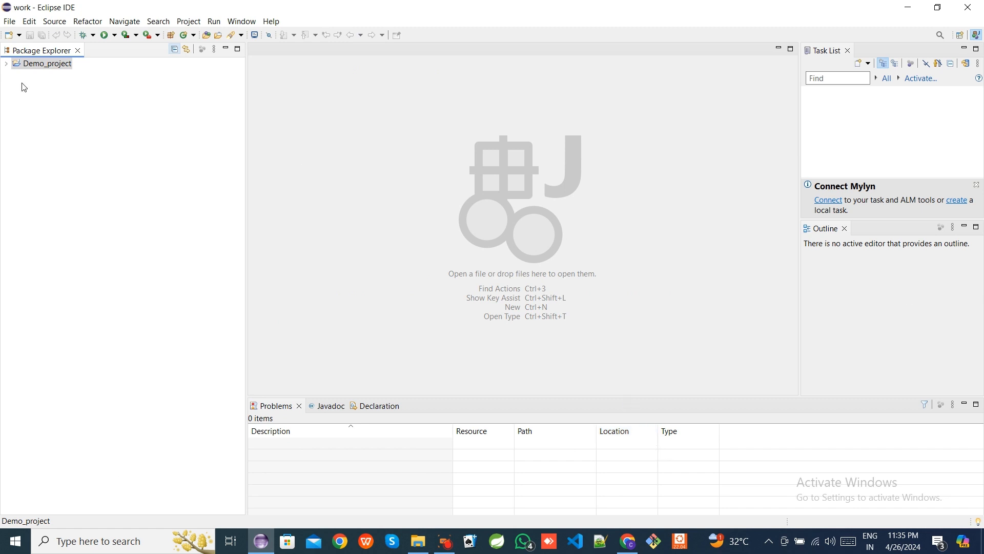
- Create a package named com.demo.starting in the project's src folder
{"action": "left_click", "coordinate": [6, 64]}
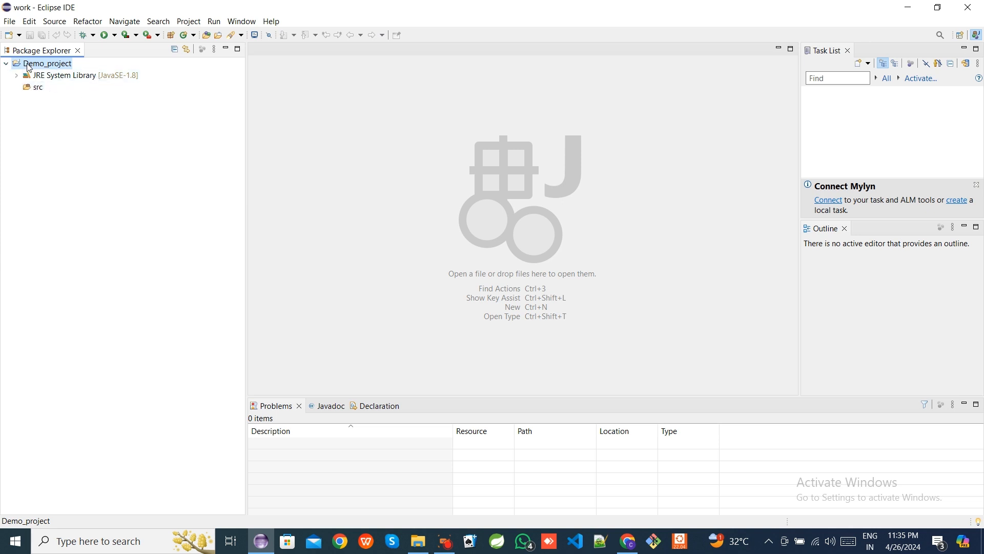
{"action": "left_click", "coordinate": [35, 90]}
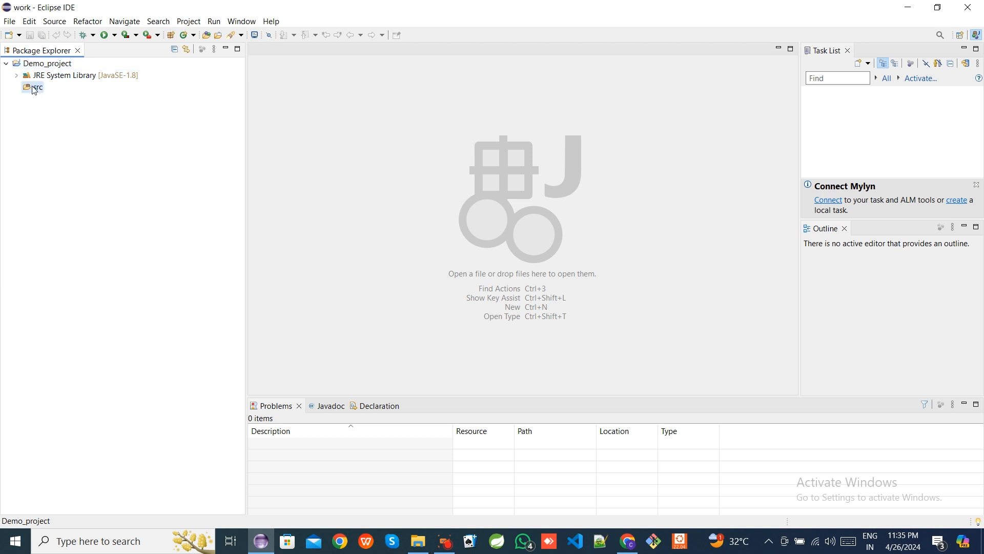
{"action": "right_click", "coordinate": [34, 89]}
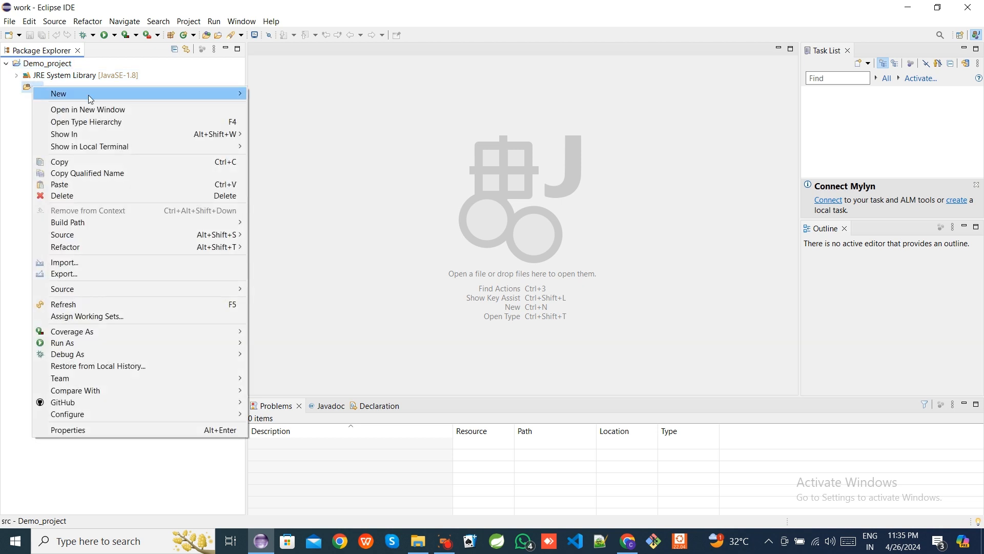
{"action": "mouse_move", "coordinate": [162, 98]}
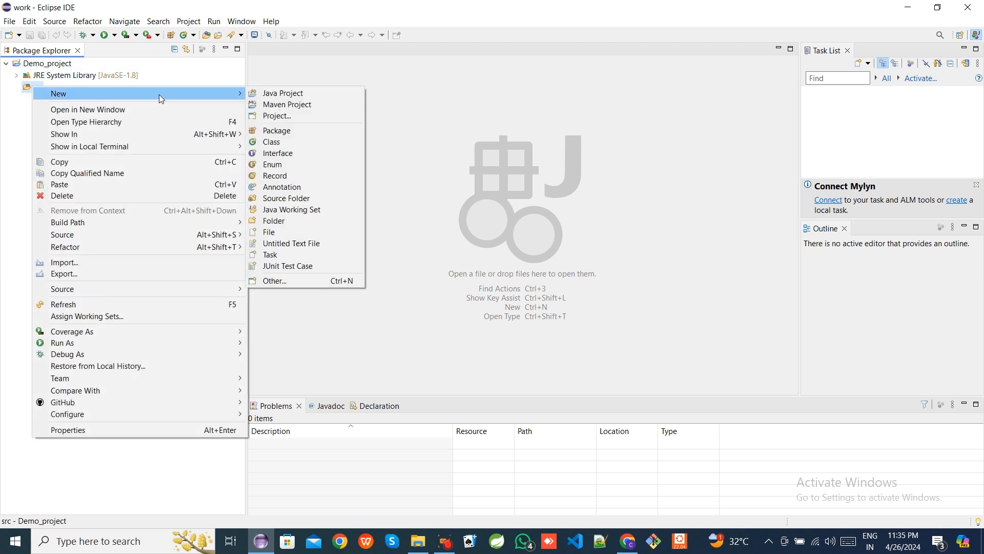
{"action": "left_click", "coordinate": [270, 132]}
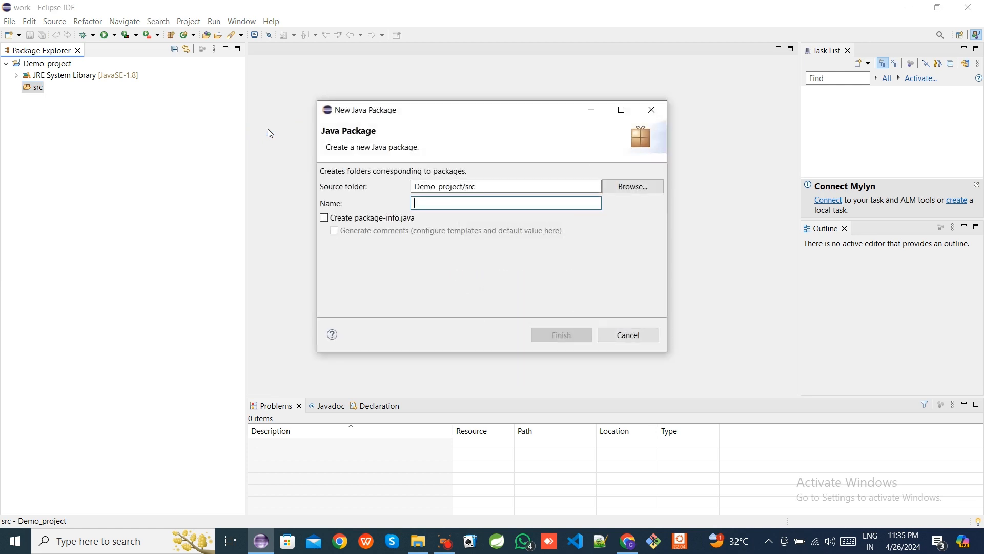
{"action": "type", "text": "com"}
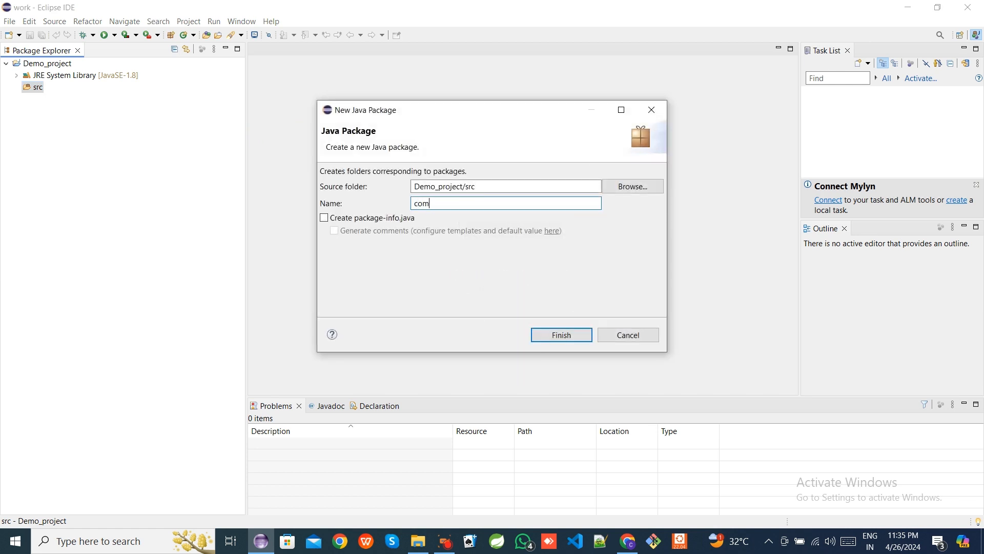
{"action": "type", "text": ".d"}
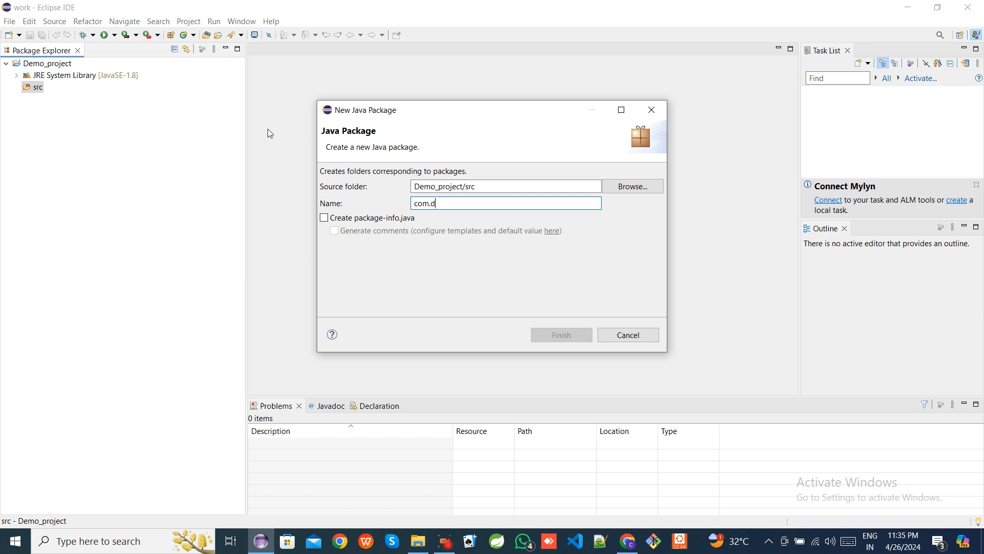
{"action": "type", "text": "emo."}
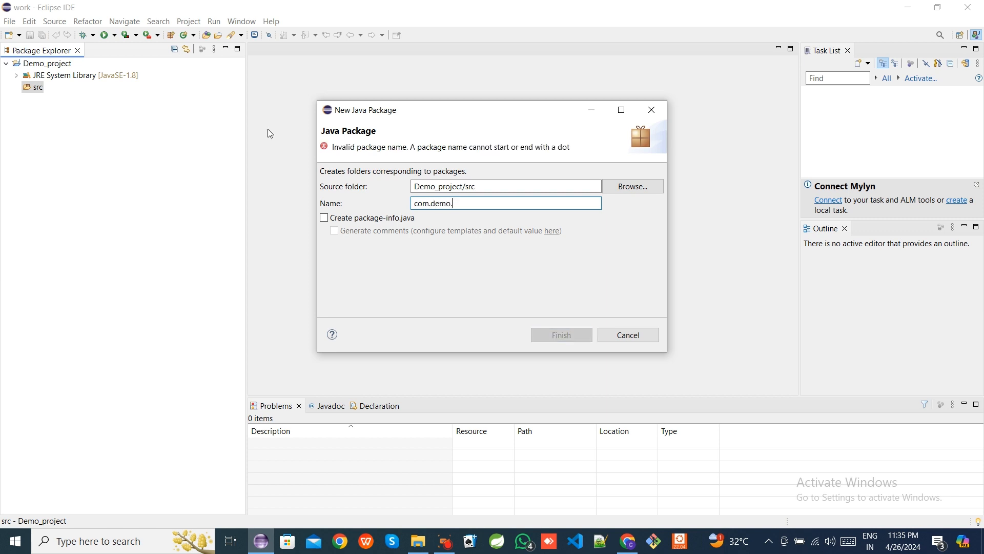
{"action": "type", "text": "starting"}
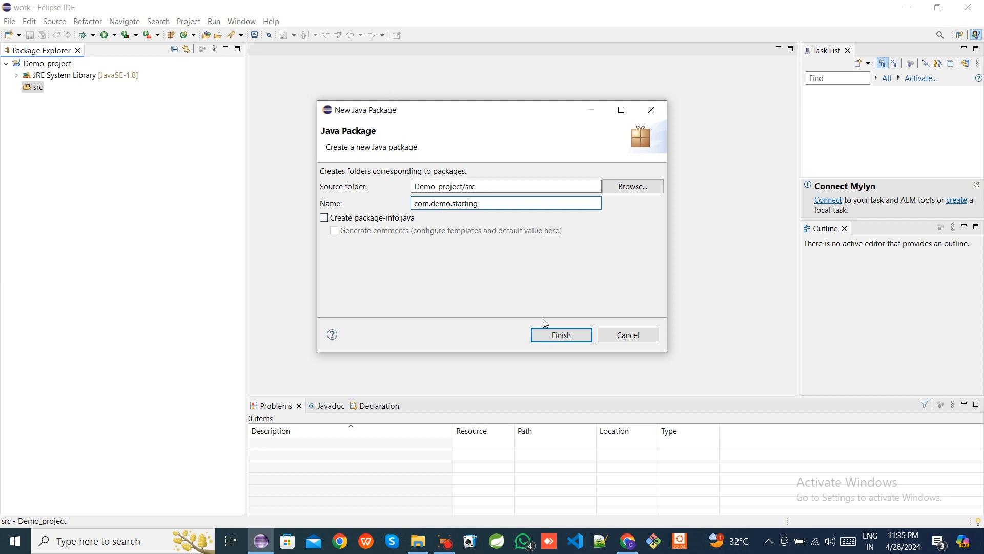
{"action": "left_click", "coordinate": [554, 336]}
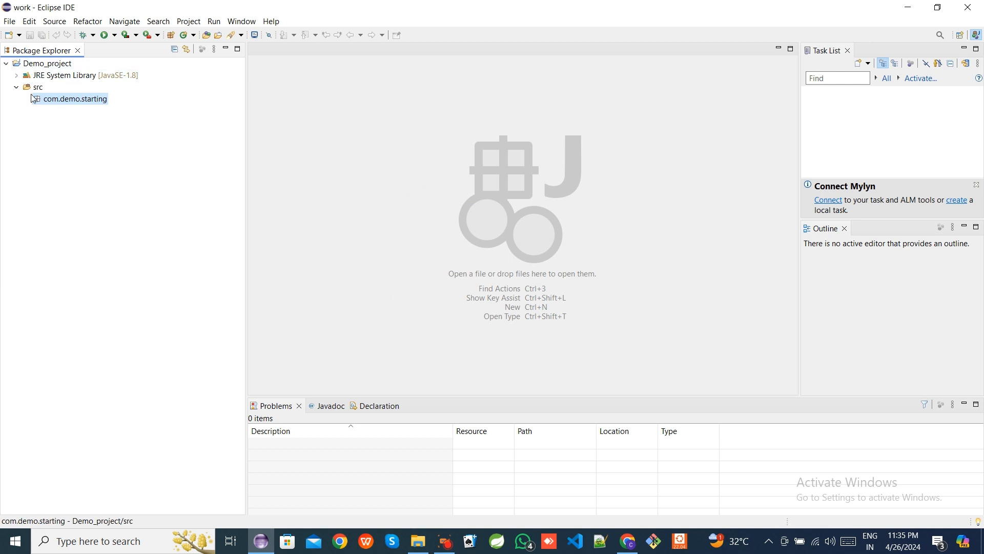
- Create a public class named Test in the com.demo.starting package
{"action": "right_click", "coordinate": [63, 104]}
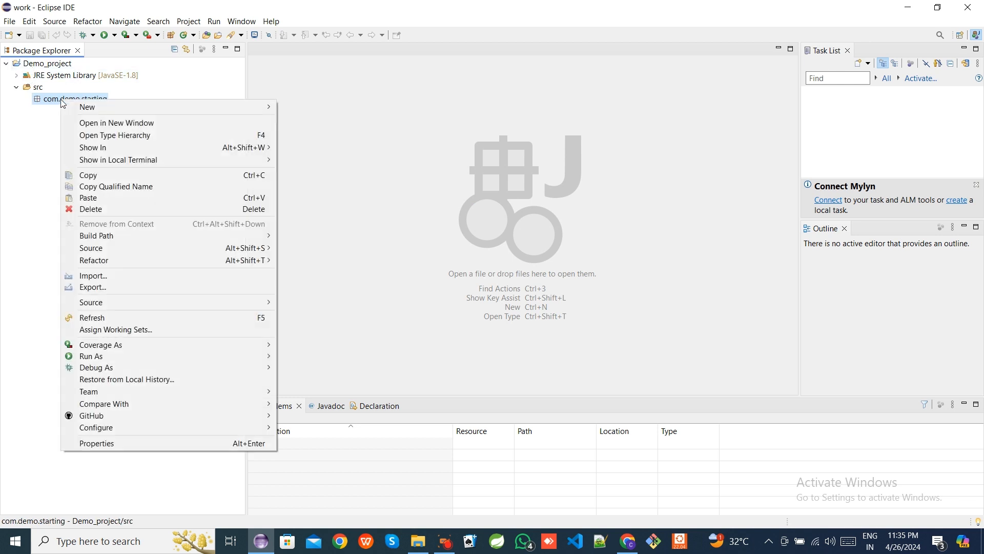
{"action": "mouse_move", "coordinate": [220, 107]}
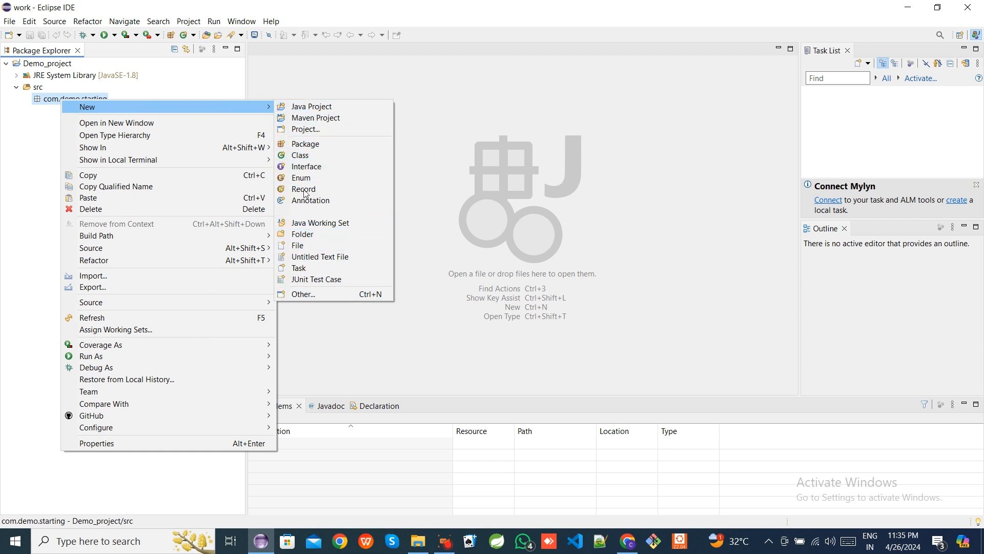
{"action": "left_click", "coordinate": [302, 156]}
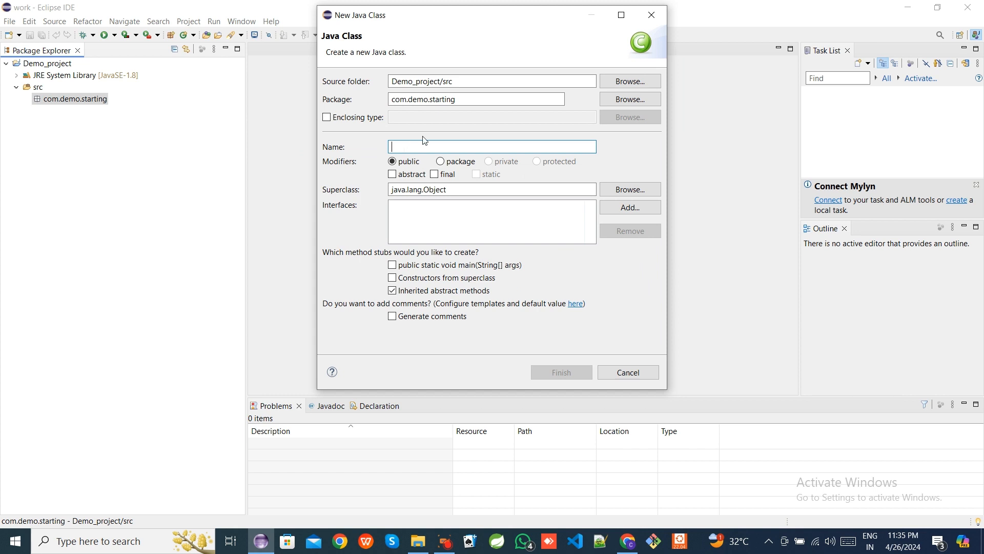
{"action": "type", "text": "Test"}
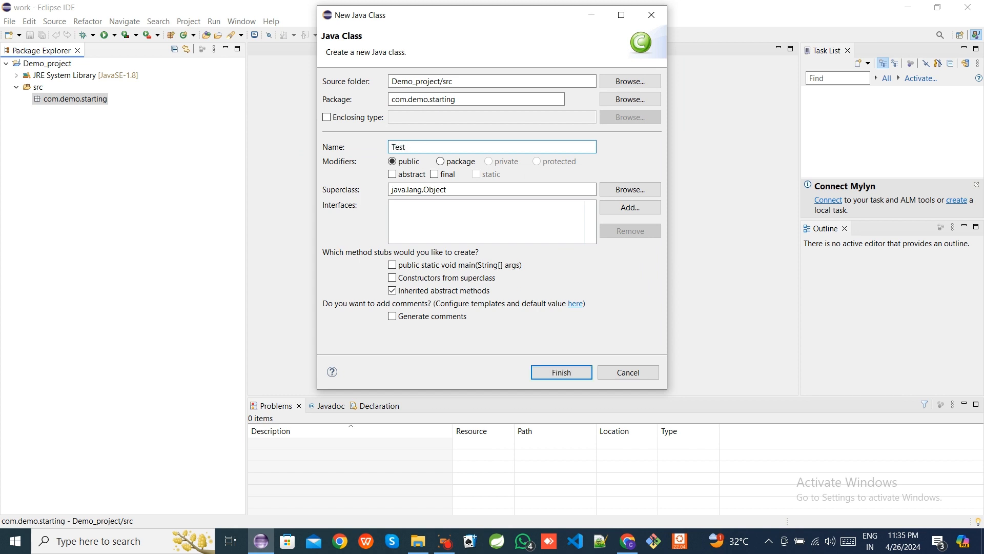
{"action": "key", "text": "BackSpace"}
{"action": "key", "text": "BackSpace"}
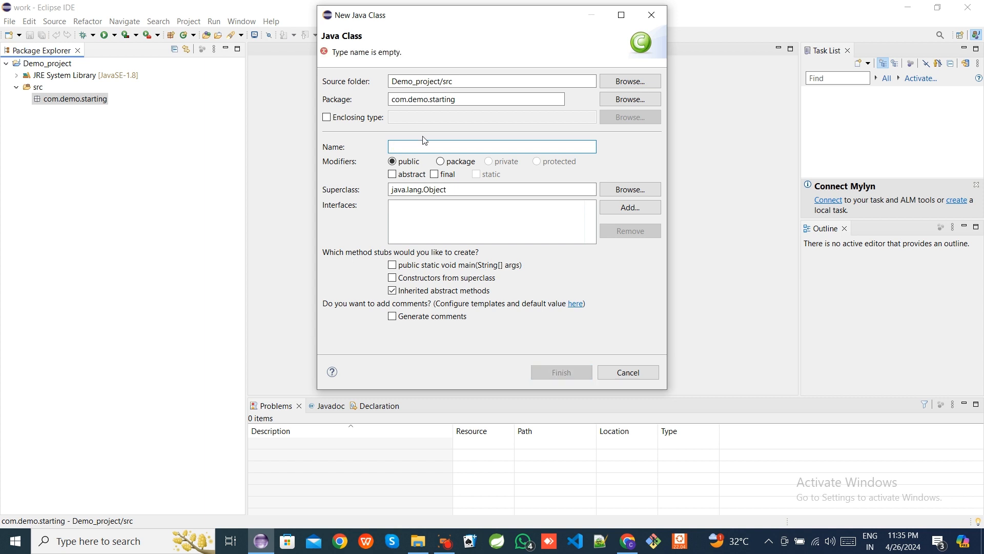
{"action": "type", "text": "test"}
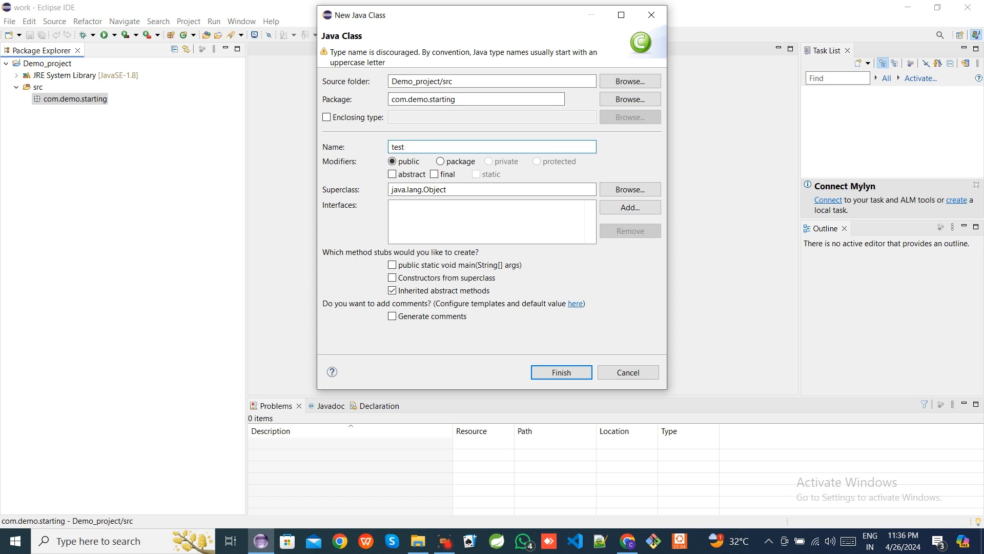
{"action": "left_click_drag", "start_coordinate": [333, 52], "coordinate": [595, 62]}
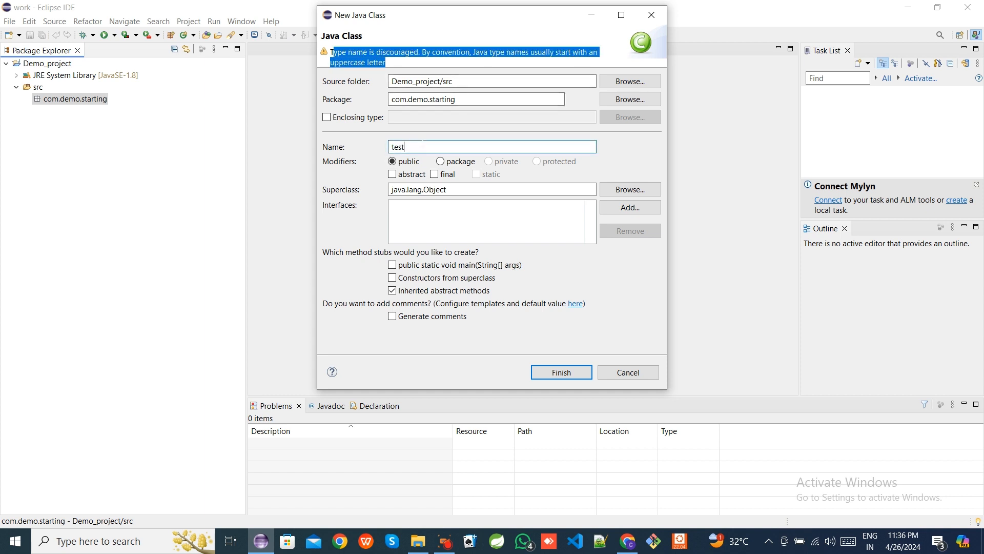
{"action": "key", "text": "BackSpace"}
{"action": "key", "text": "BackSpace"}
{"action": "key", "text": "BackSpace"}
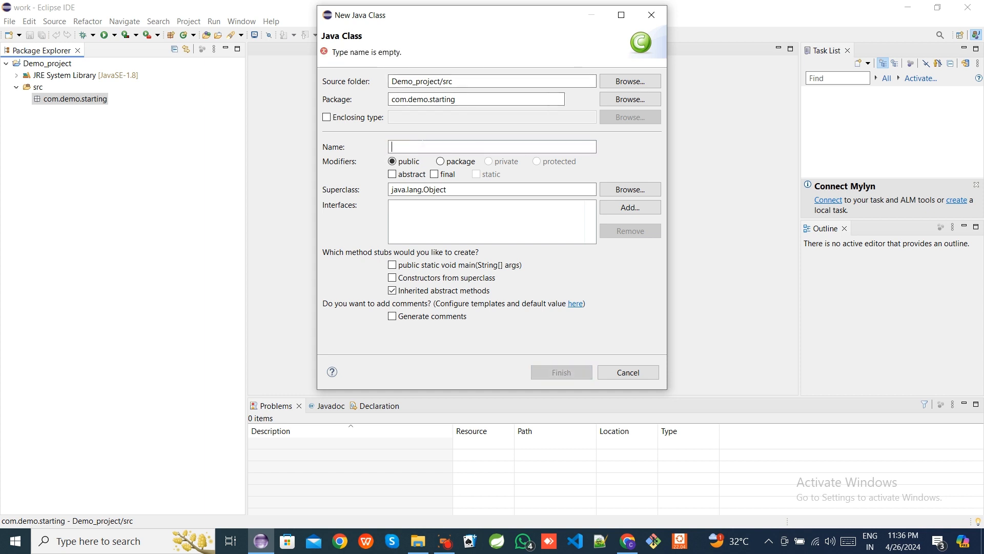
{"action": "type", "text": "Test"}
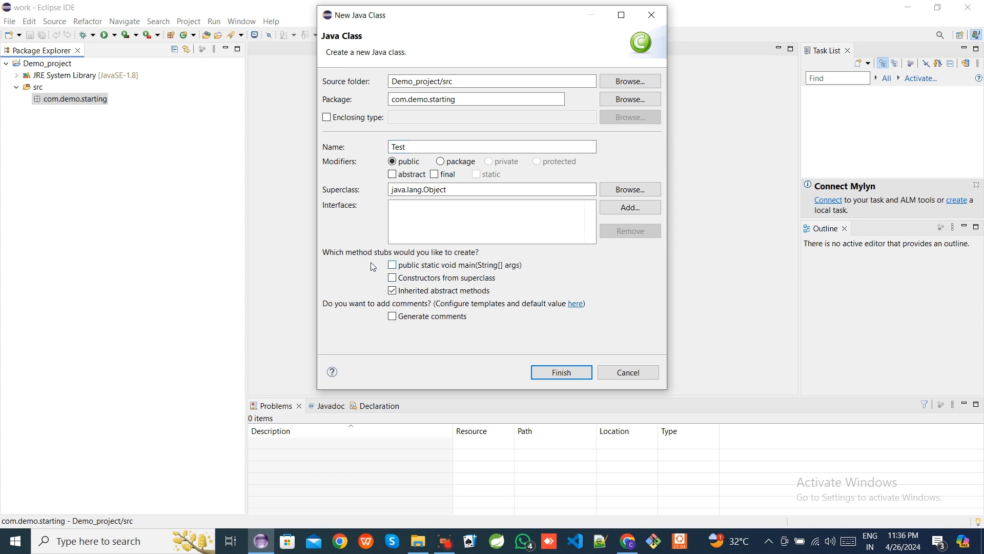
{"action": "left_click", "coordinate": [392, 264]}
{"action": "left_click", "coordinate": [392, 265]}
{"action": "left_click", "coordinate": [568, 371]}
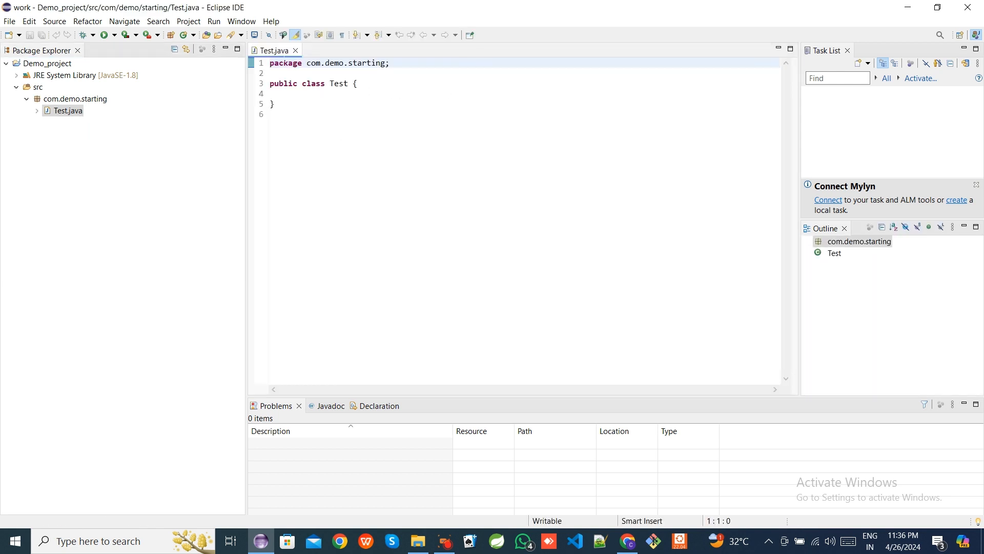
- Select the package declaration and the class header lines in Test.java to examine them
{"action": "left_click_drag", "start_coordinate": [274, 63], "coordinate": [392, 63]}
{"action": "left_click", "coordinate": [279, 94]}
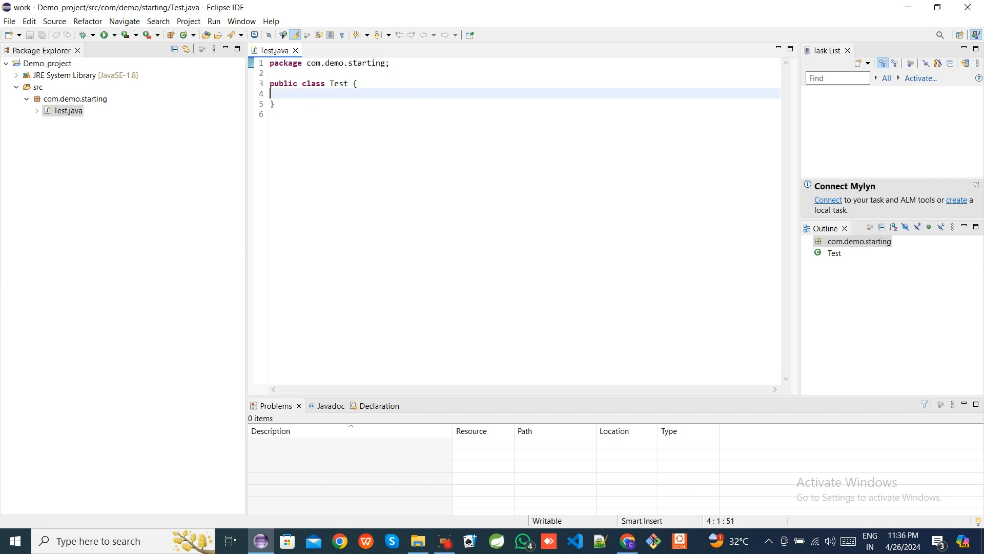
{"action": "left_click_drag", "start_coordinate": [270, 84], "coordinate": [358, 83]}
{"action": "left_click", "coordinate": [316, 94]}
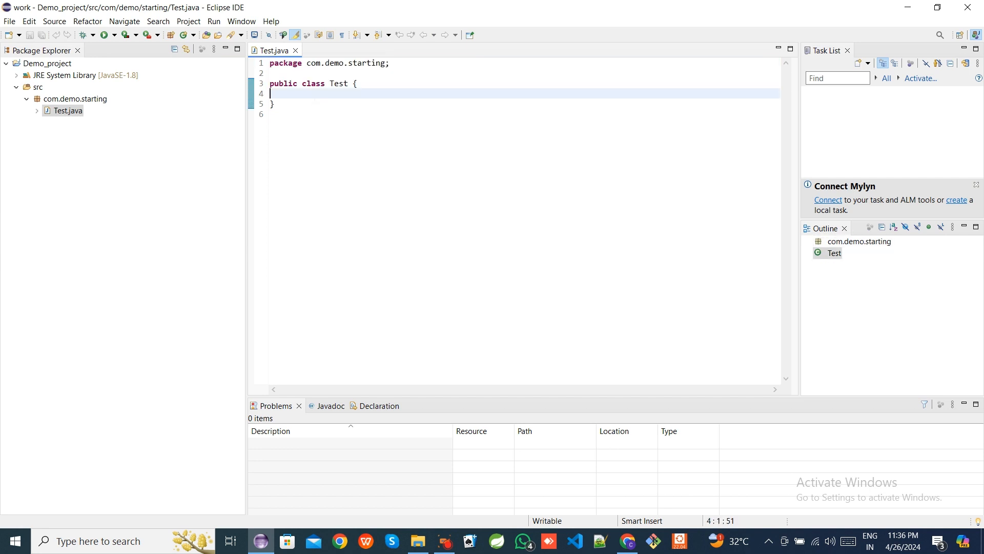
{"action": "type", "text": ".."}
{"action": "key", "text": "BackSpace"}
{"action": "key", "text": "BackSpace"}
- Declare the method public static void main(Strin[] args) with an opening brace inside the Test class
{"action": "key", "text": "Return"}
{"action": "key", "text": "Return"}
{"action": "type", "text": "public static void main(Strin["}
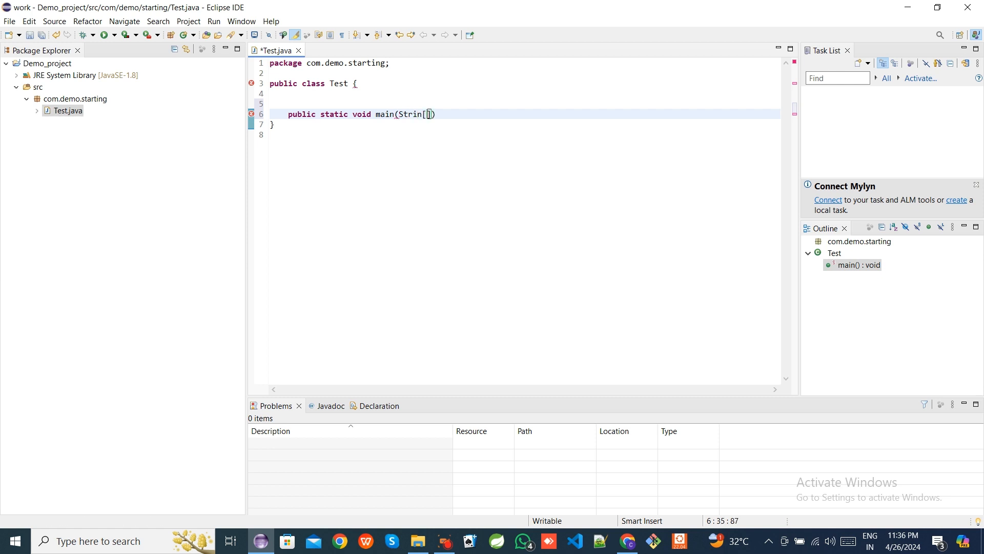
{"action": "type", "text": "] args)"}
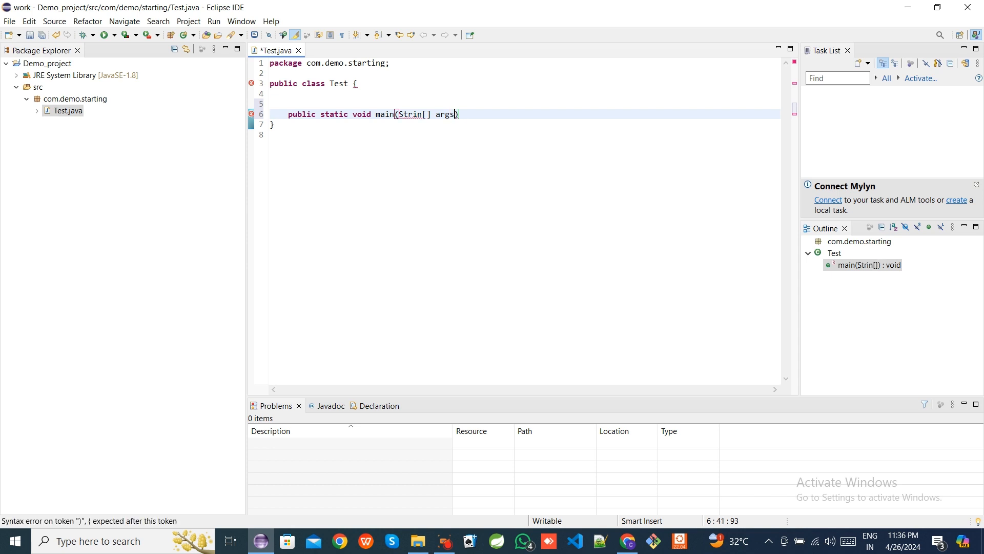
{"action": "type", "text": " {"}
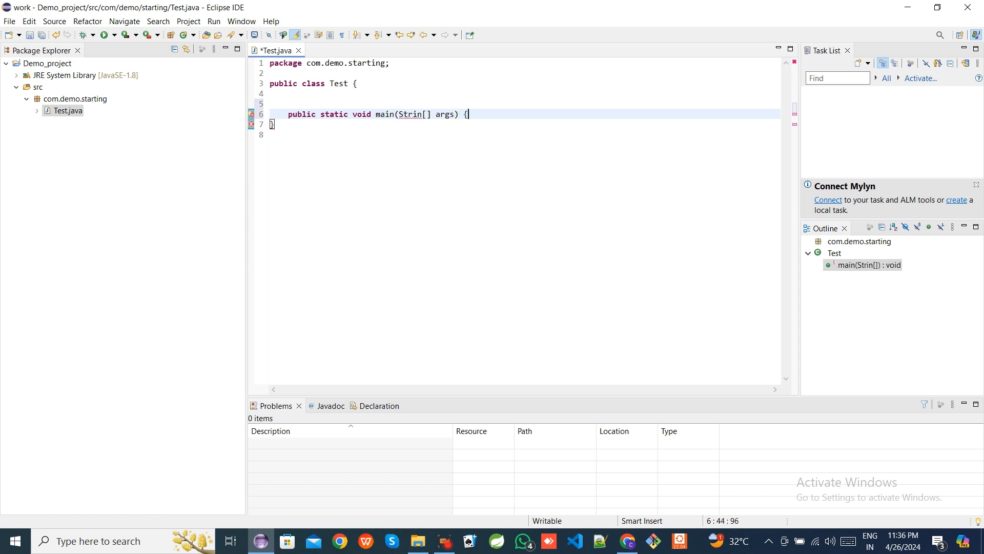
{"action": "key", "text": "Return"}
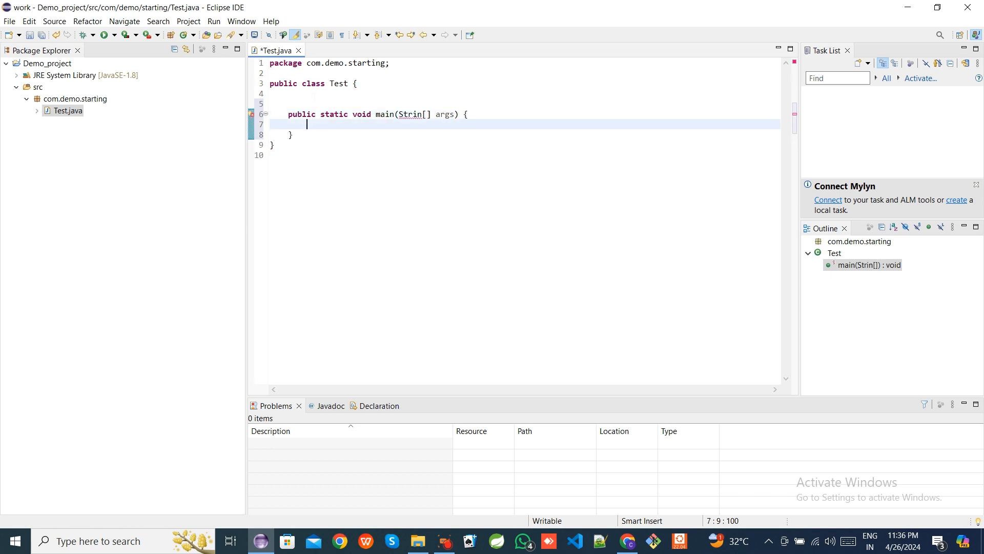
- Add System.out.println("Program has Executed.........!"); inside main and save the file
{"action": "type", "text": "System.out"}
{"action": "key", "text": "Escape"}
{"action": "type", "text": ".print"}
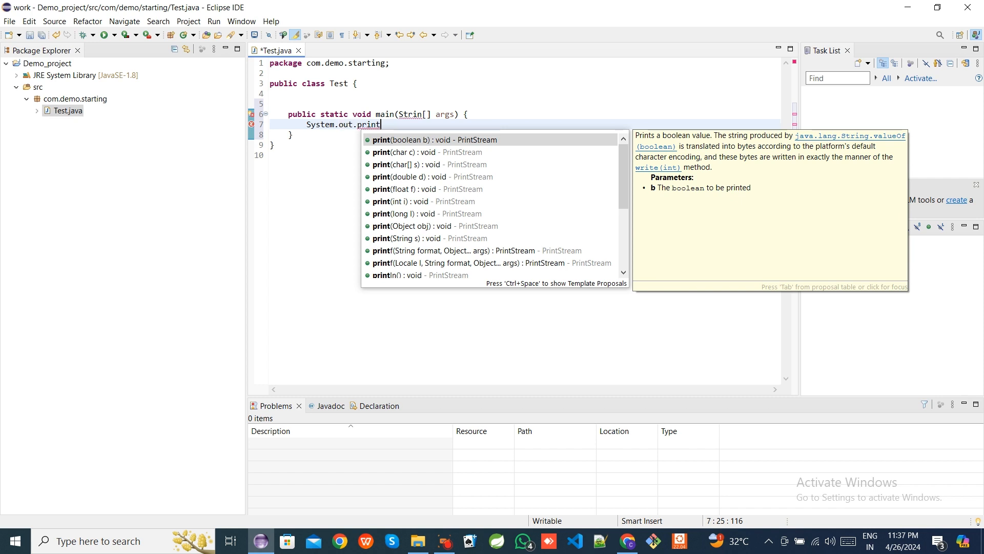
{"action": "type", "text": "ln"}
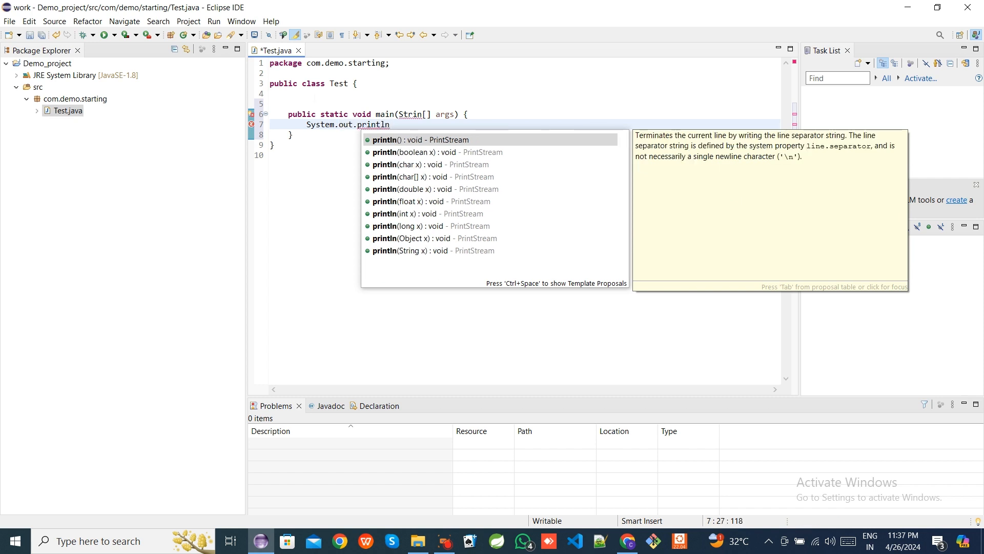
{"action": "type", "text": "("}
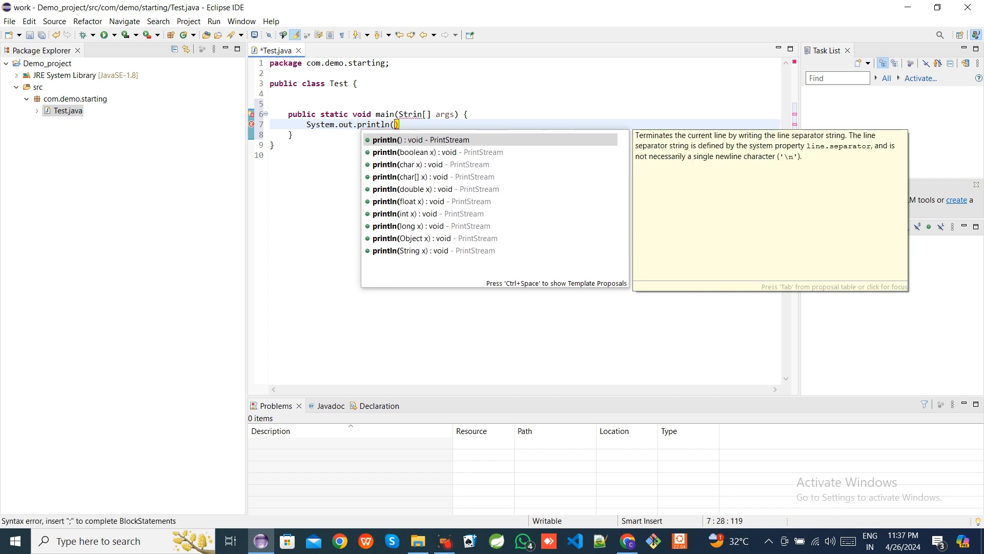
{"action": "type", "text": "\""}
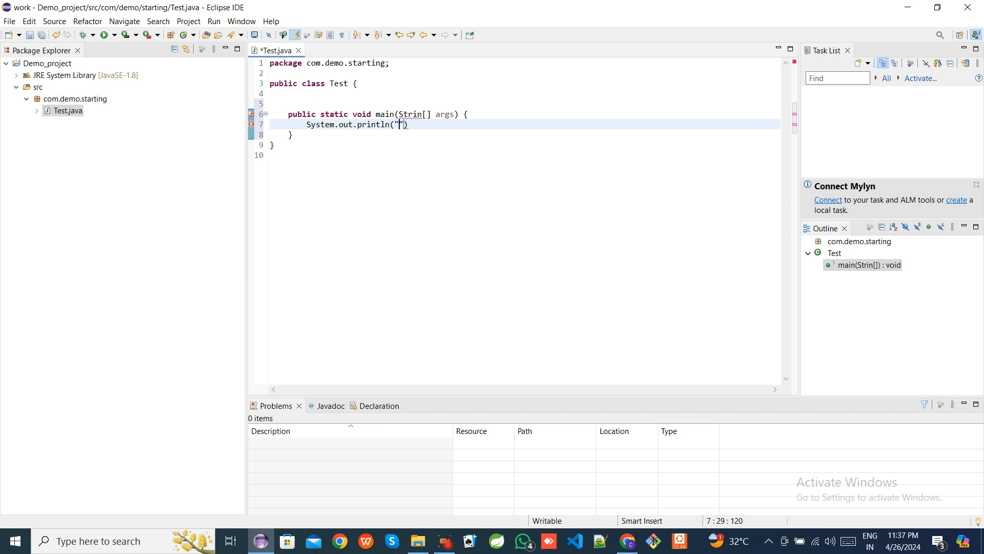
{"action": "type", "text": "Program has Exc"}
{"action": "key", "text": "BackSpace"}
{"action": "type", "text": "ecuted"}
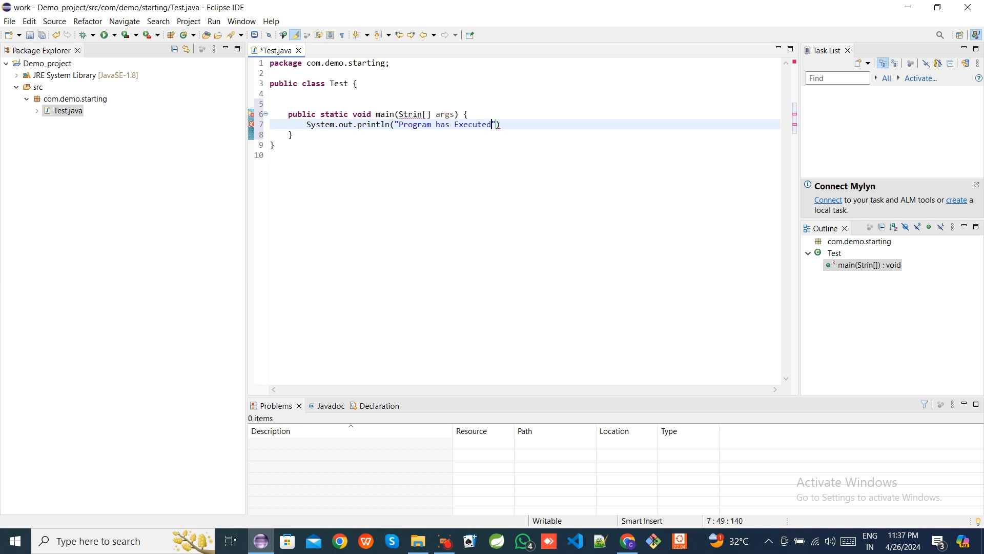
{"action": "type", "text": ".........!"}
{"action": "key", "text": "Right"}
{"action": "type", "text": ";"}
{"action": "key", "text": "ctrl+s"}
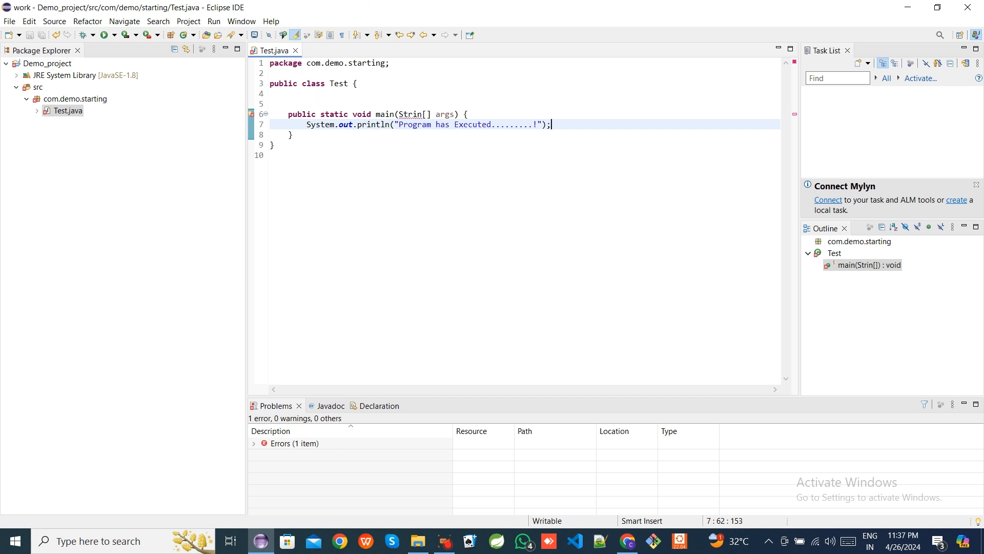
- Correct the parameter type to String[] and save the file
{"action": "left_click", "coordinate": [424, 114]}
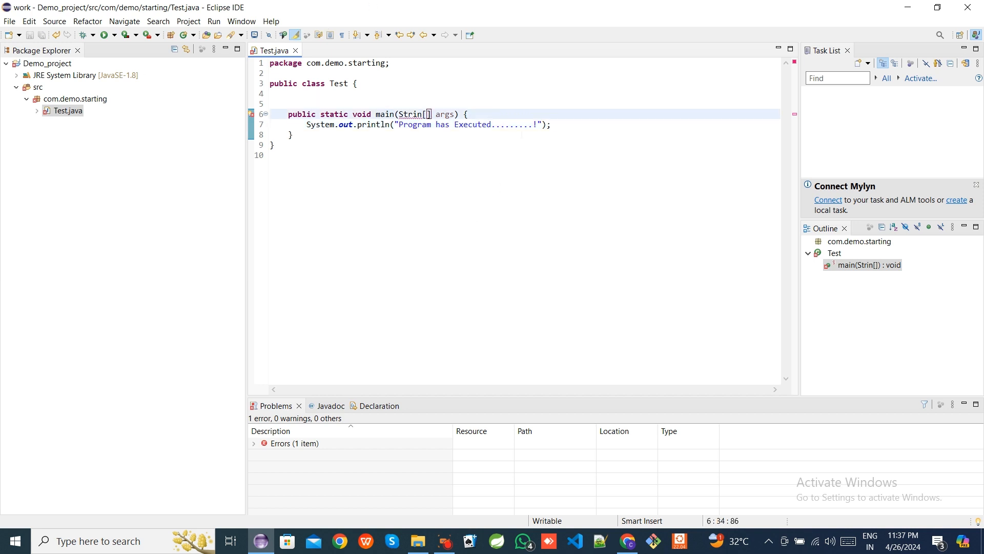
{"action": "type", "text": "g"}
{"action": "left_click", "coordinate": [457, 155]}
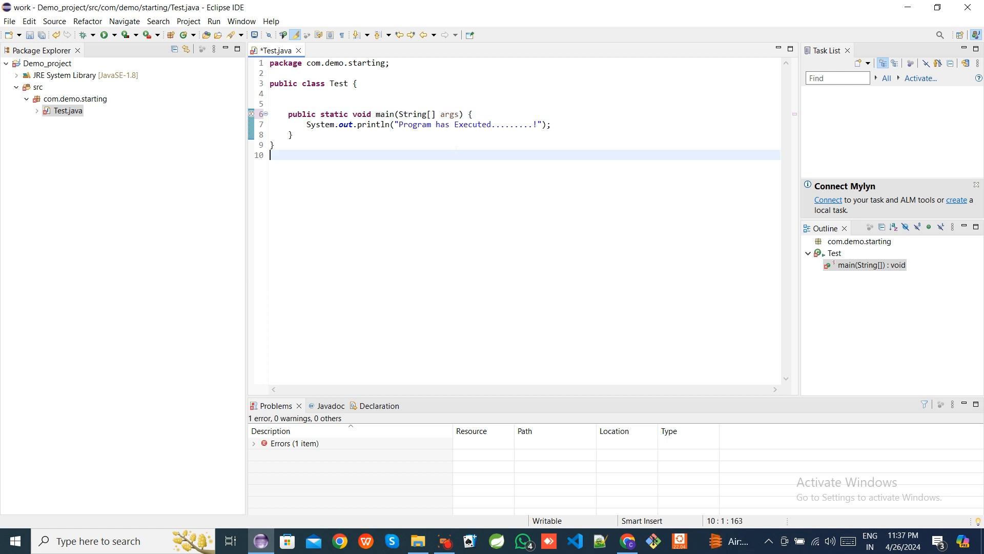
{"action": "key", "text": "ctrl+s"}
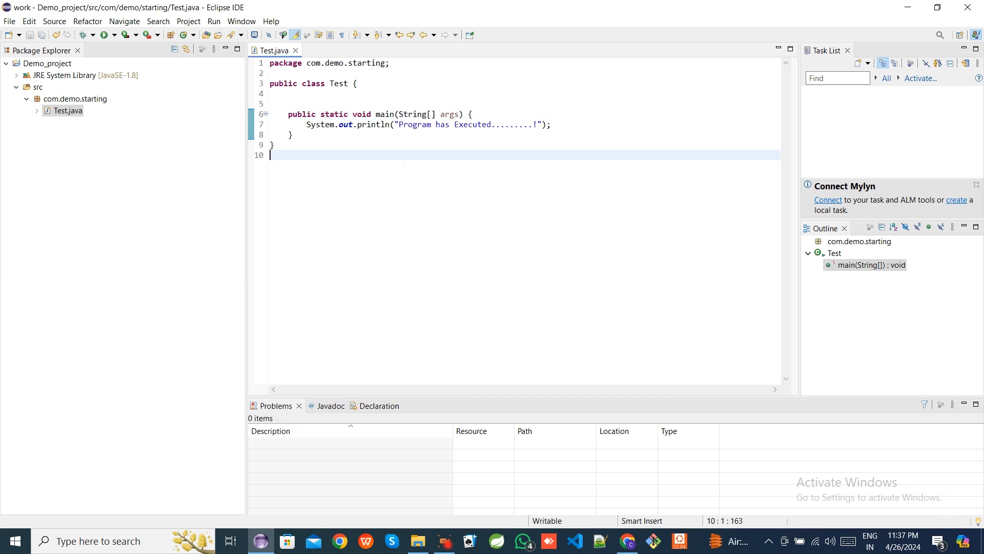
- Run Test as a Java application
{"action": "right_click", "coordinate": [405, 167]}
{"action": "mouse_move", "coordinate": [438, 433]}
{"action": "left_click", "coordinate": [594, 433]}
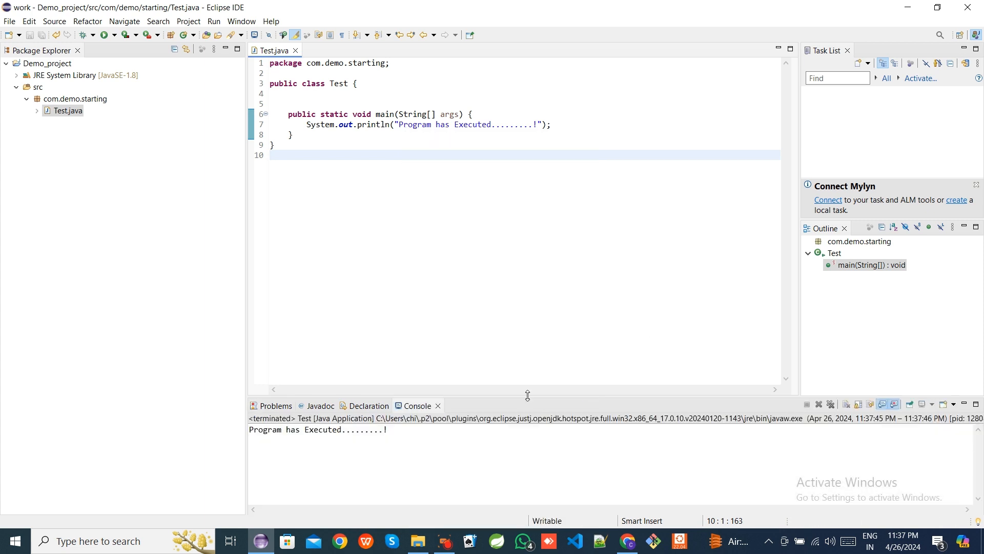
- Enlarge the console and examine the program's printed output
{"action": "left_click_drag", "start_coordinate": [530, 394], "coordinate": [527, 322]}
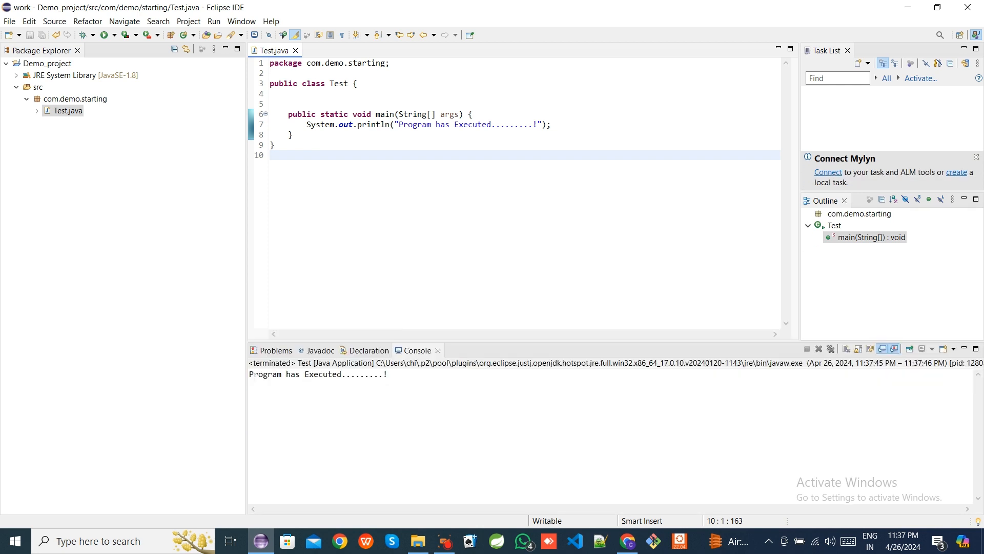
{"action": "double_click", "coordinate": [417, 350]}
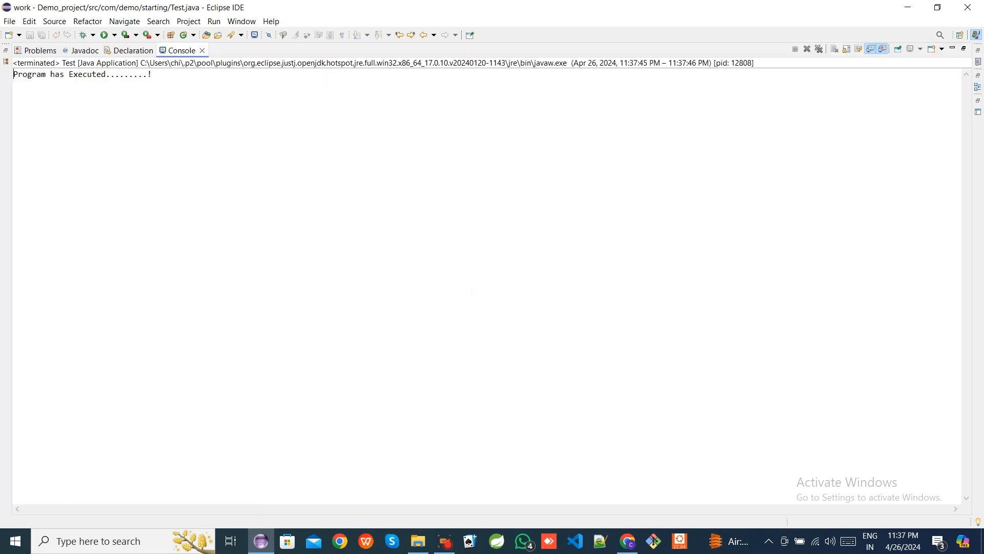
{"action": "left_click_drag", "start_coordinate": [14, 74], "coordinate": [153, 75]}
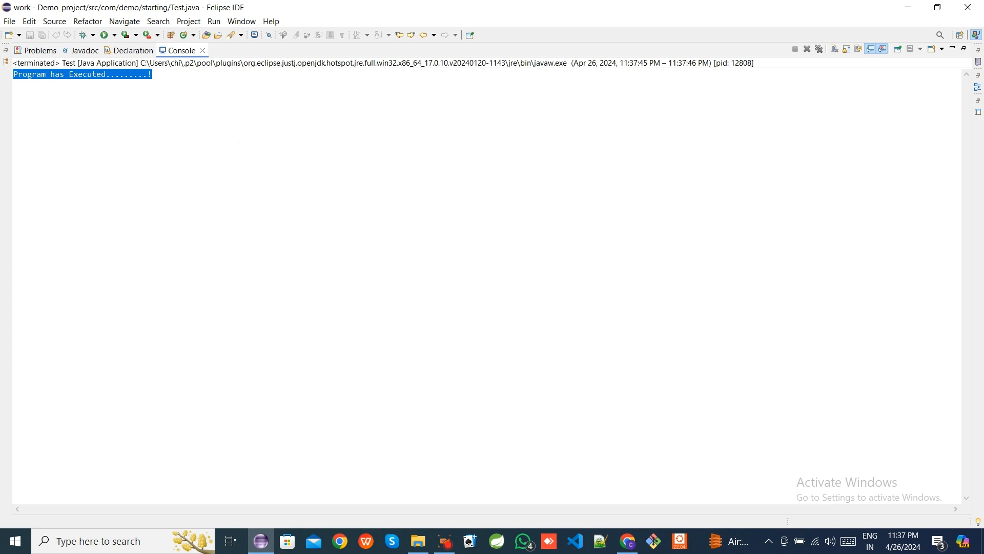
{"action": "left_click", "coordinate": [238, 144]}
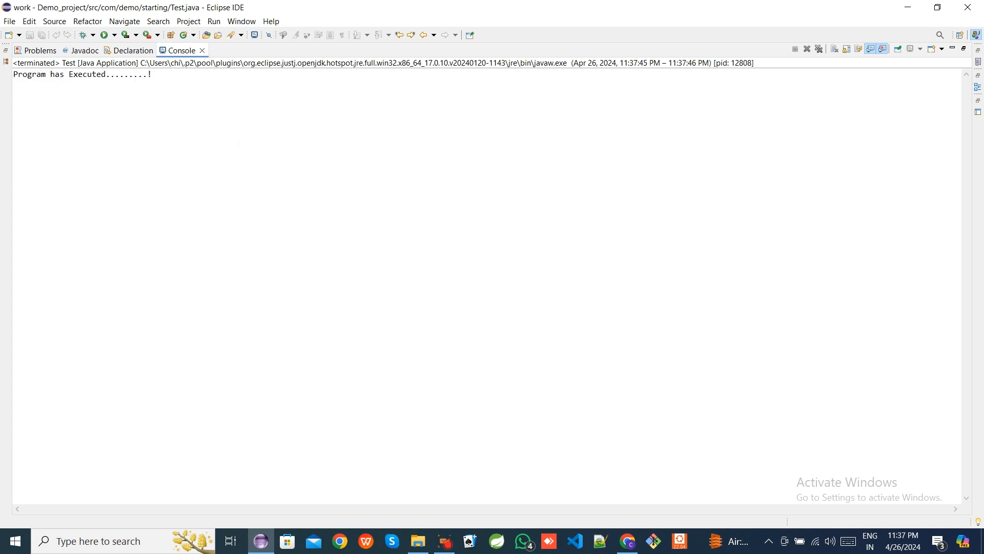
{"action": "double_click", "coordinate": [184, 51]}
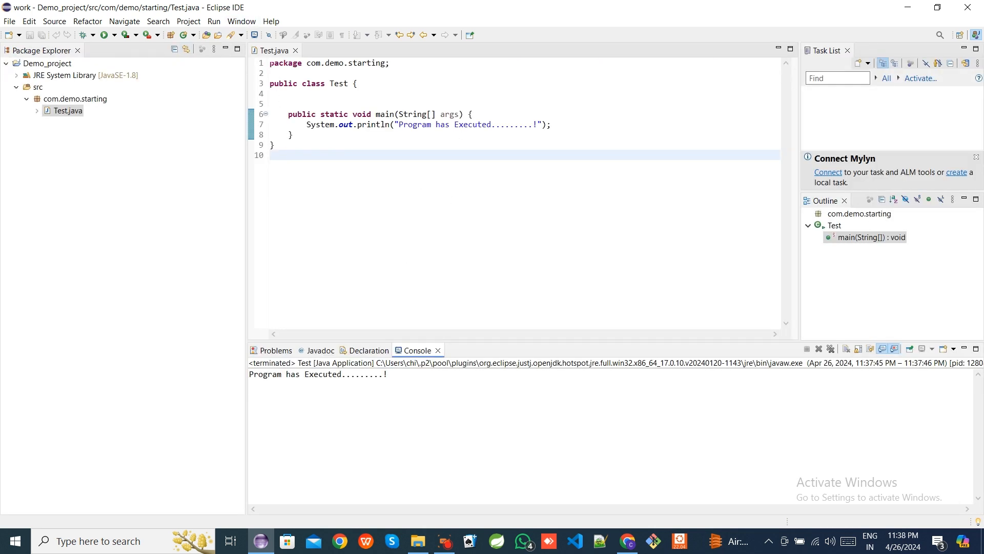
- Insert a blank line at the start of the main method body and save the file
{"action": "key", "text": "ctrl+a"}
{"action": "left_click", "coordinate": [367, 204]}
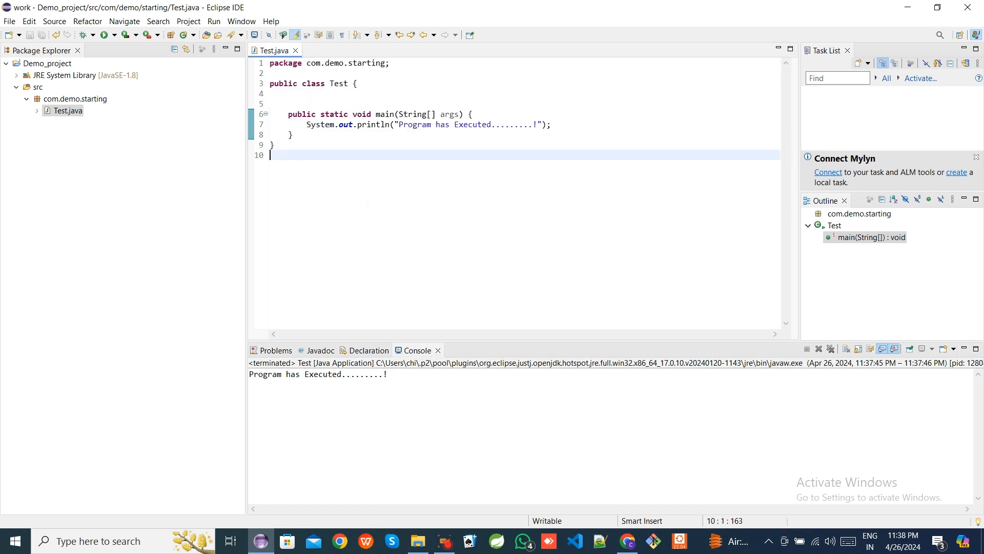
{"action": "left_click", "coordinate": [479, 114]}
{"action": "key", "text": "Return"}
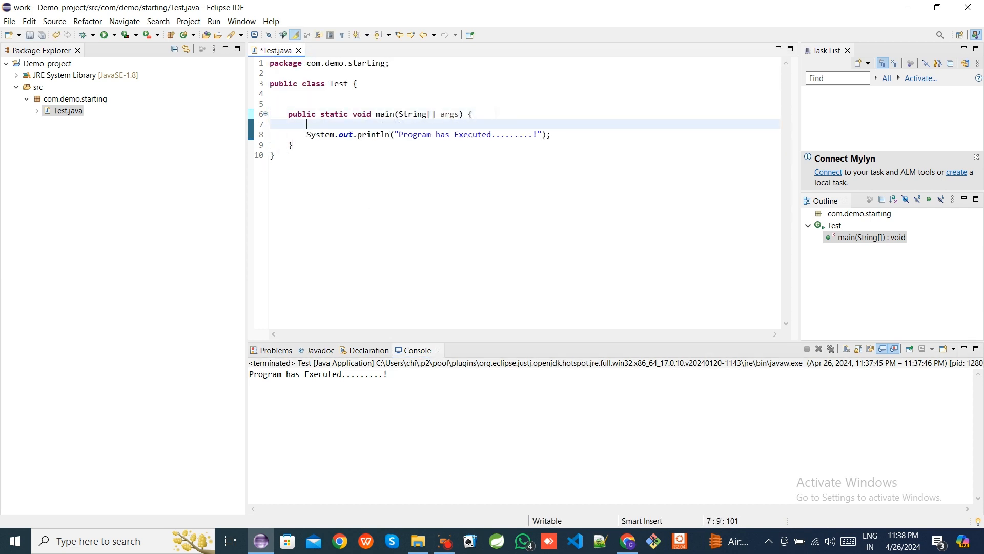
{"action": "key", "text": "ctrl+s"}
- Delete the semicolon ending the println statement and inspect the error marker on that line
{"action": "left_click", "coordinate": [556, 135]}
{"action": "key", "text": "BackSpace"}
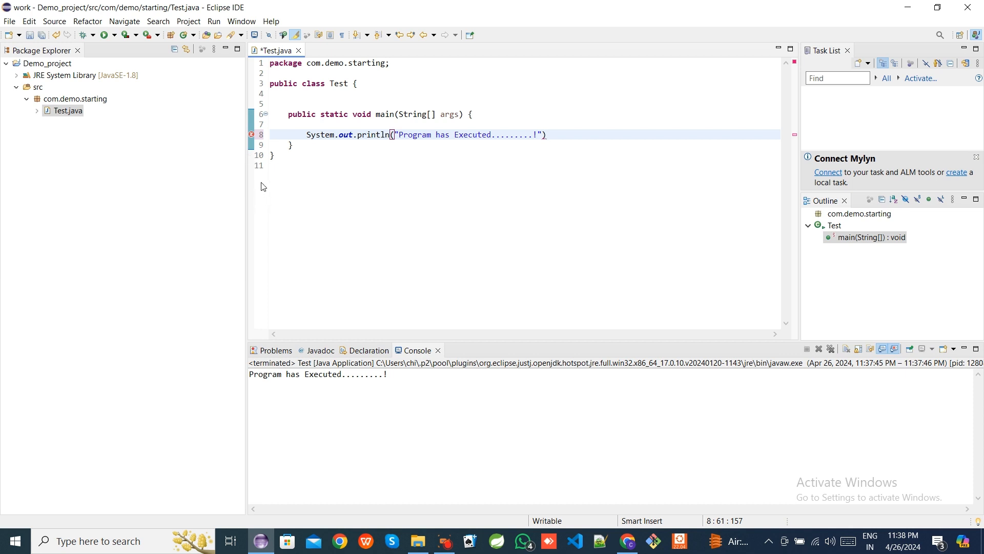
{"action": "mouse_move", "coordinate": [253, 138]}
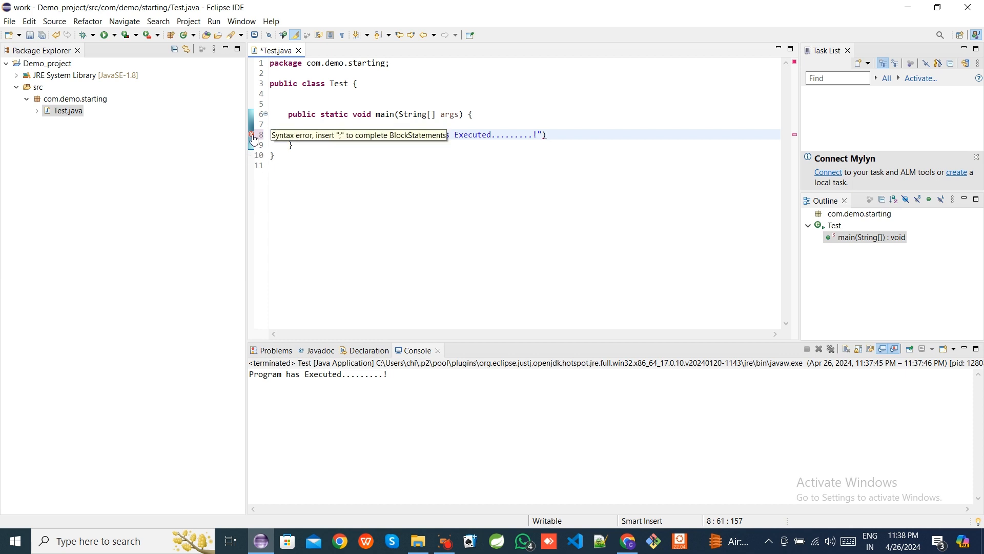
{"action": "left_click_drag", "start_coordinate": [272, 135], "coordinate": [448, 136]}
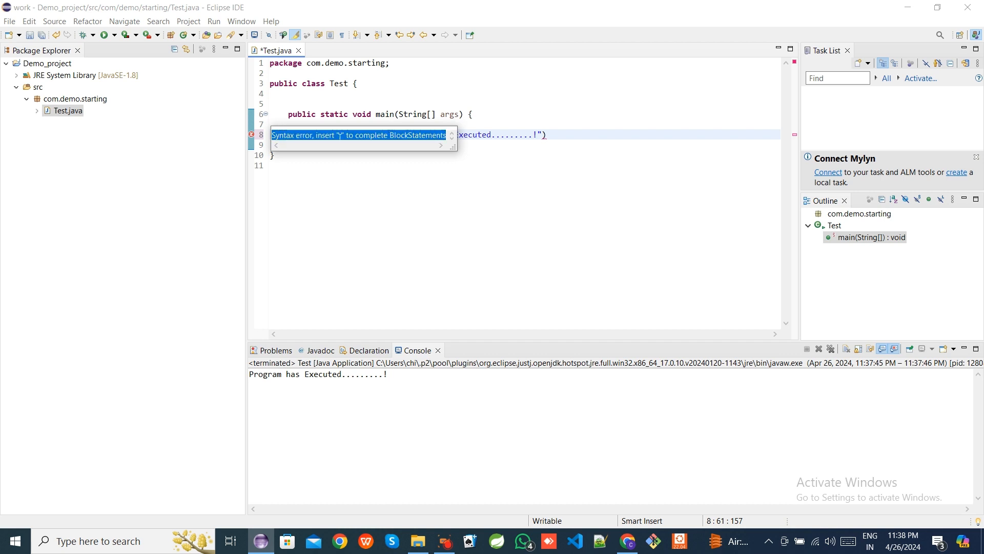
{"action": "left_click", "coordinate": [338, 135]}
{"action": "left_click", "coordinate": [506, 164]}
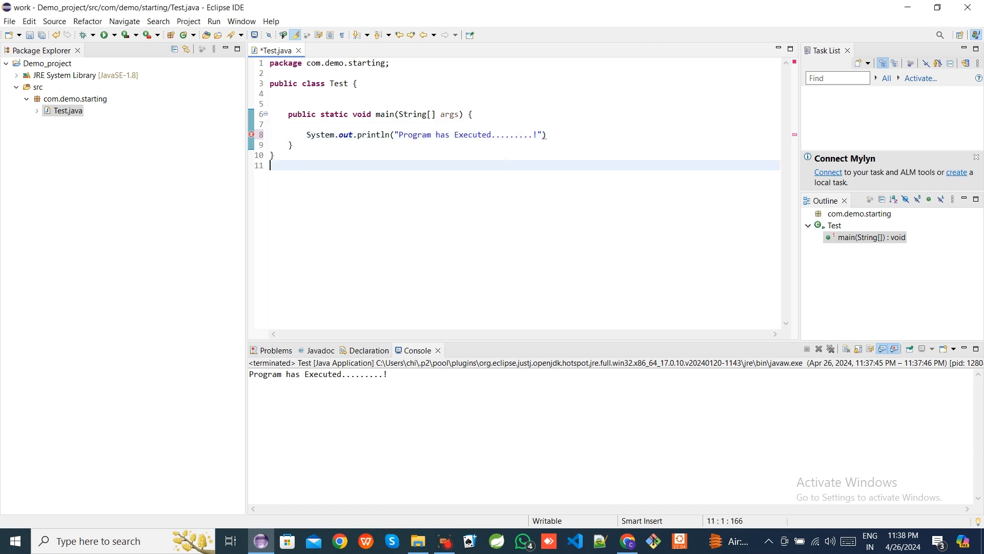
- Run Test as a Java application, saving the file and proceeding with the launch despite errors
{"action": "left_click", "coordinate": [546, 135]}
{"action": "right_click", "coordinate": [523, 132]}
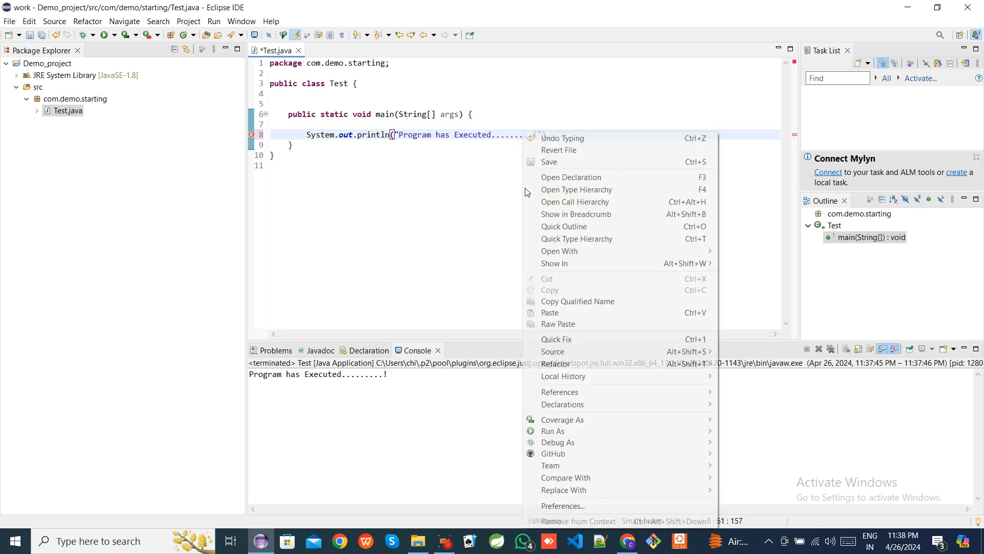
{"action": "mouse_move", "coordinate": [562, 432]}
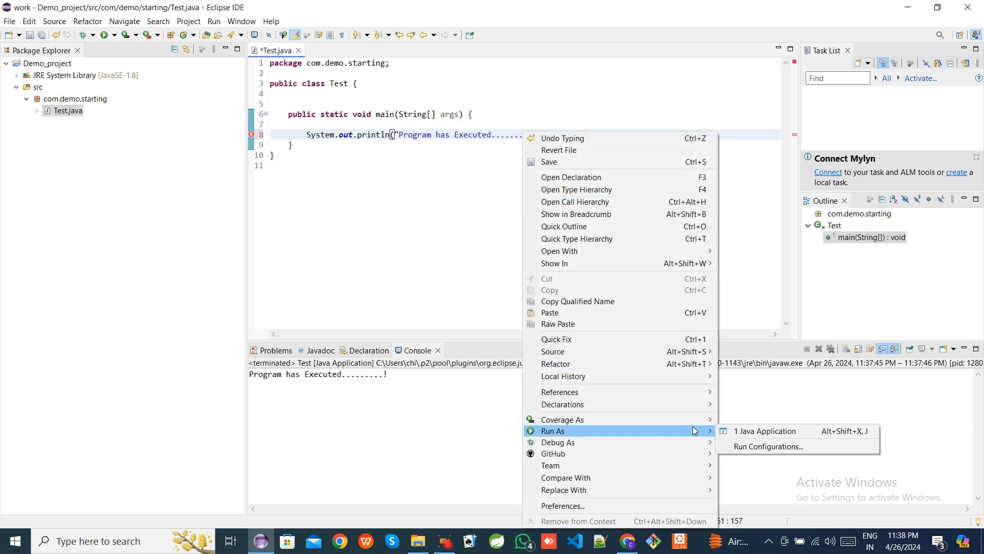
{"action": "left_click", "coordinate": [746, 431]}
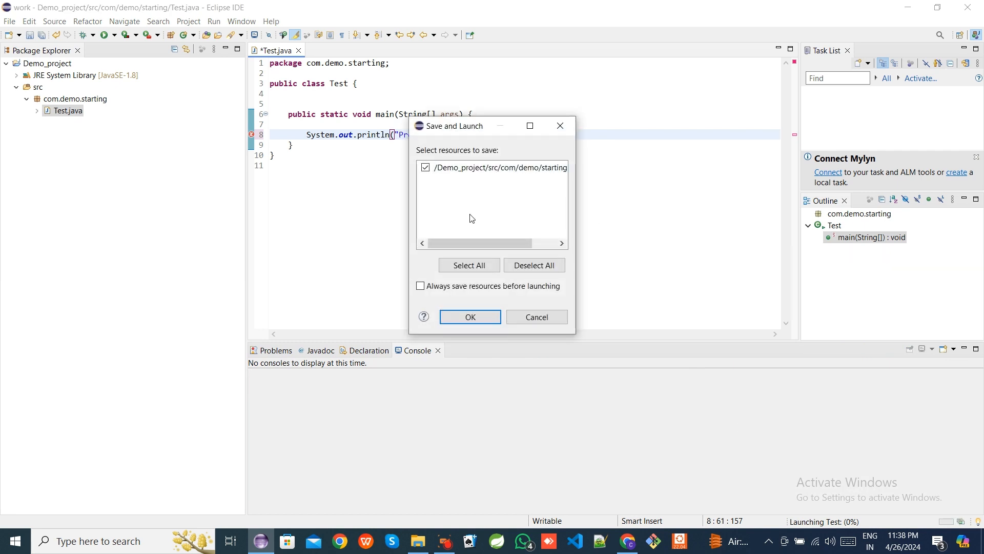
{"action": "left_click", "coordinate": [469, 316]}
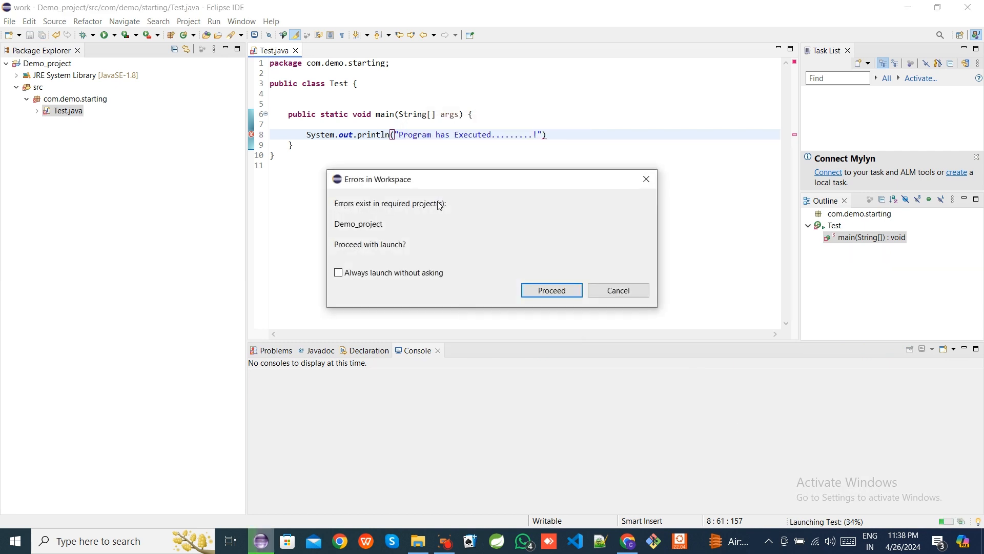
{"action": "left_click", "coordinate": [539, 292]}
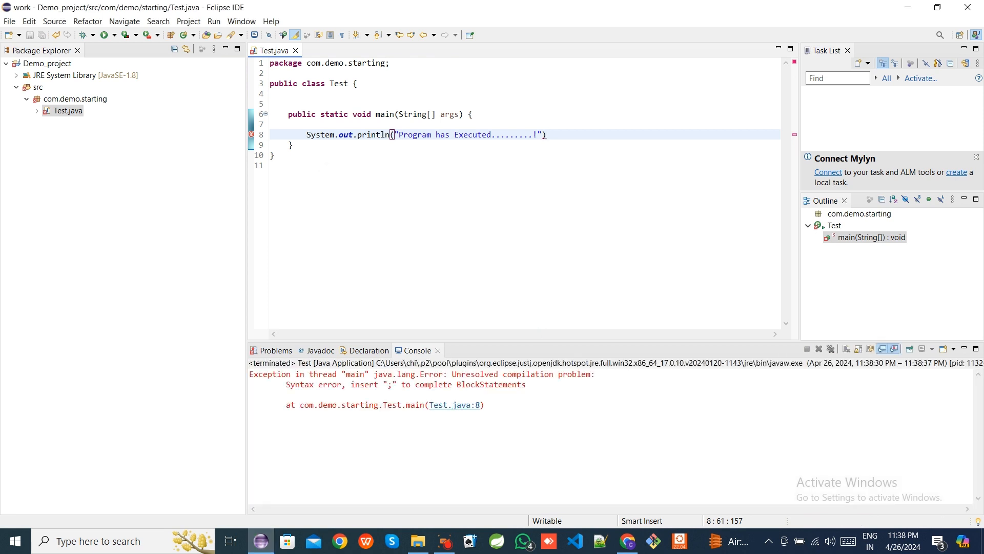
- Follow the console's error link to line 8 and restore the semicolon after the println statement
{"action": "left_click_drag", "start_coordinate": [250, 373], "coordinate": [580, 410]}
{"action": "left_click", "coordinate": [522, 422]}
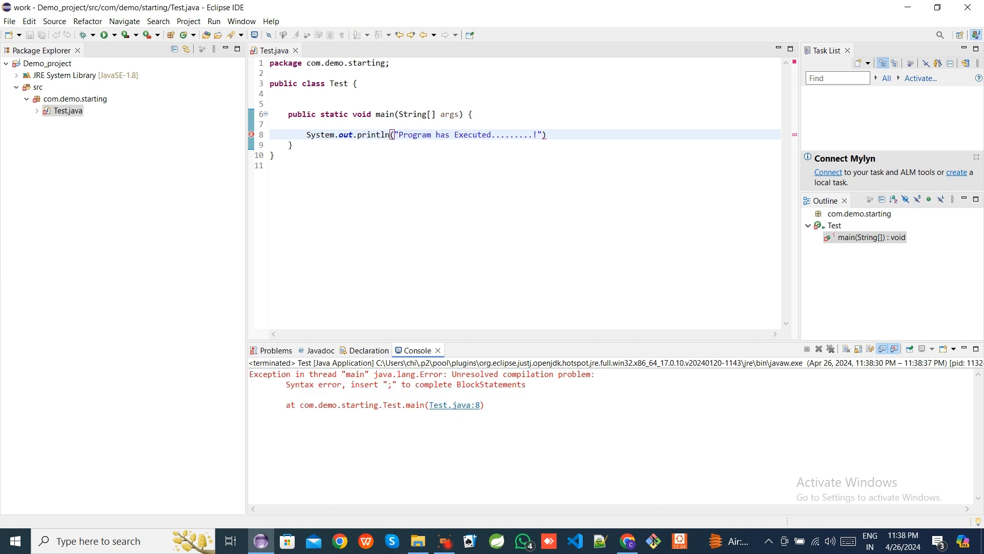
{"action": "left_click", "coordinate": [455, 405]}
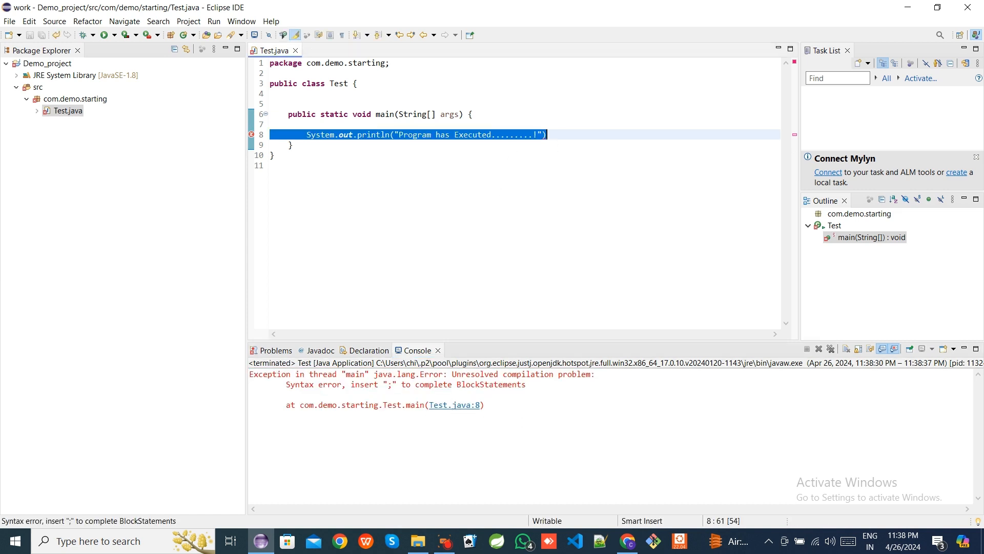
{"action": "left_click", "coordinate": [549, 135]}
{"action": "type", "text": ";"}
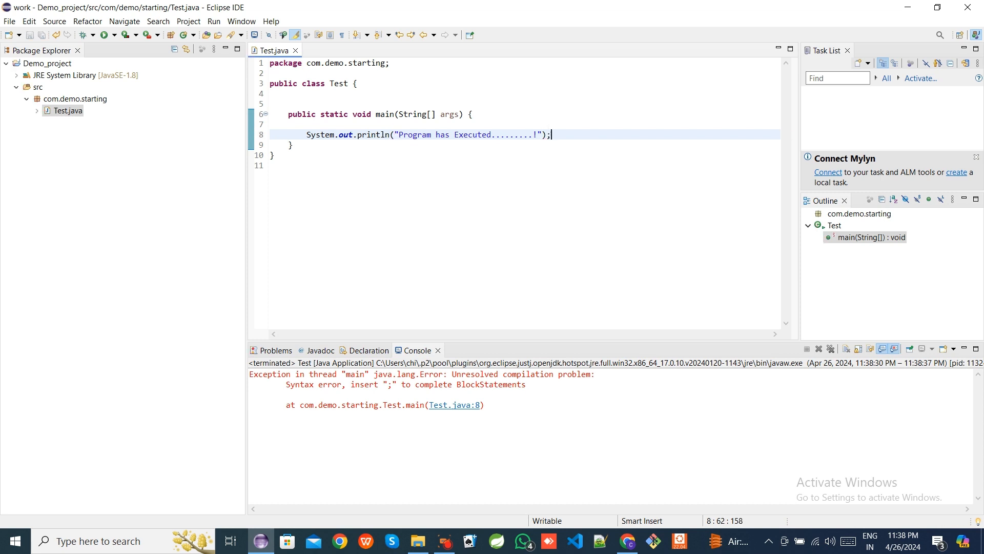
- Delete the main method's closing brace and save the file
{"action": "key", "text": "Down"}
{"action": "key", "text": "BackSpace"}
{"action": "key", "text": "ctrl+s"}
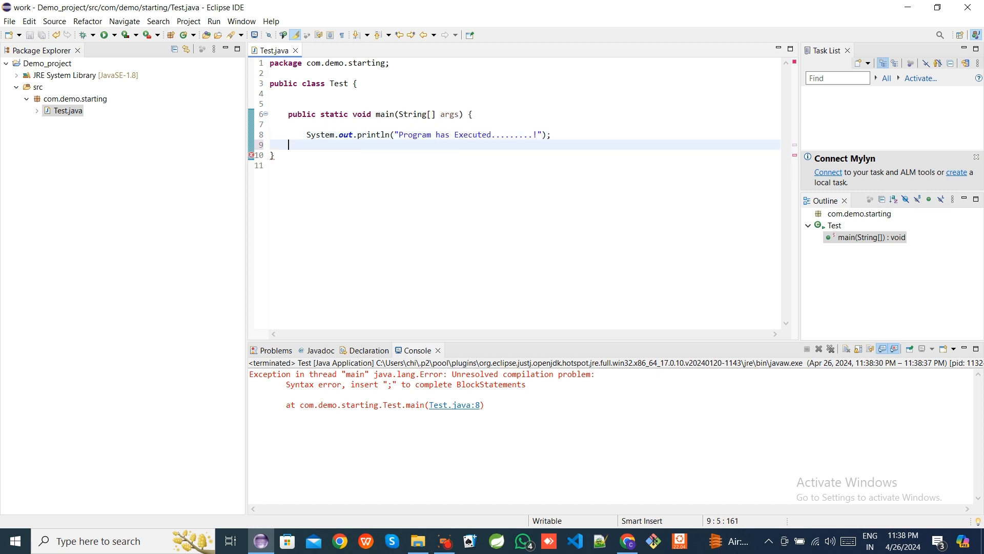
{"action": "mouse_move", "coordinate": [252, 158]}
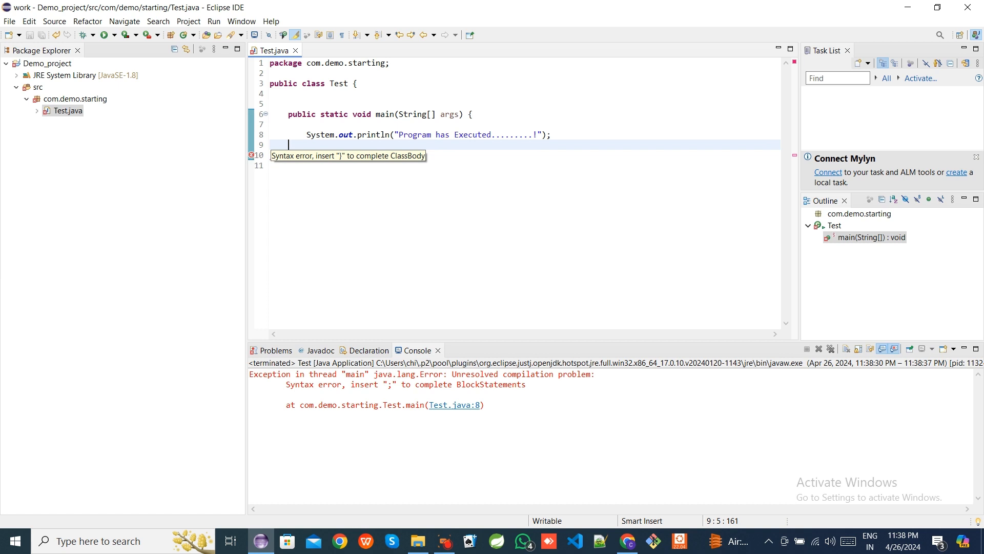
- Restore the class's closing brace on the last line of Test.java and save the file
{"action": "left_click_drag", "start_coordinate": [316, 156], "coordinate": [419, 156]}
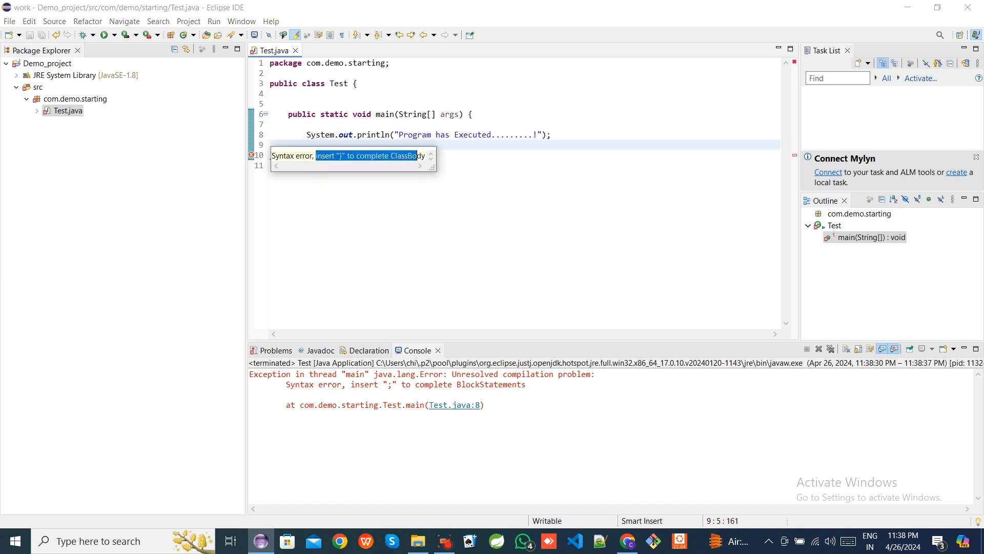
{"action": "left_click", "coordinate": [445, 197]}
{"action": "type", "text": "}"}
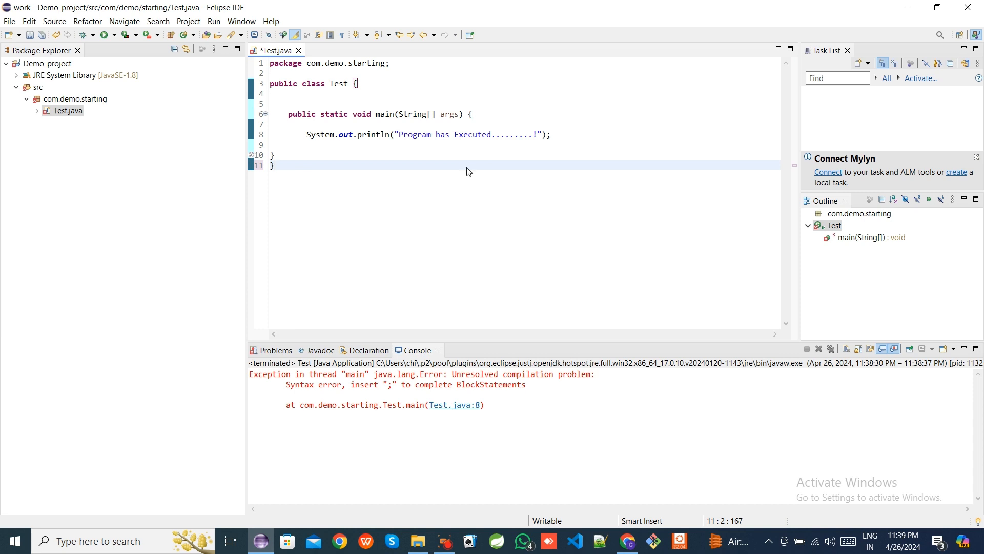
{"action": "key", "text": "ctrl+s"}
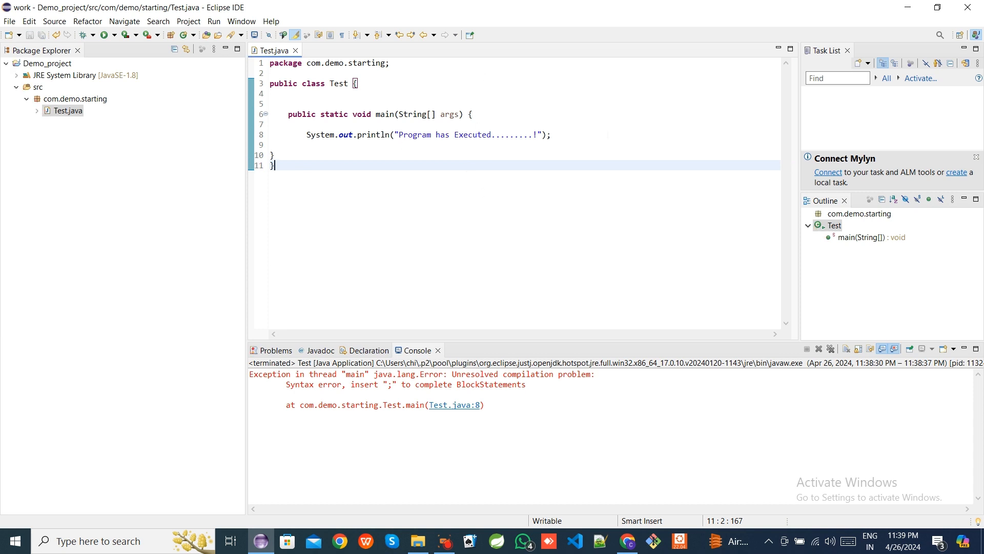
- Add a space before the closing quote of the println message and save the file
{"action": "left_click", "coordinate": [542, 134]}
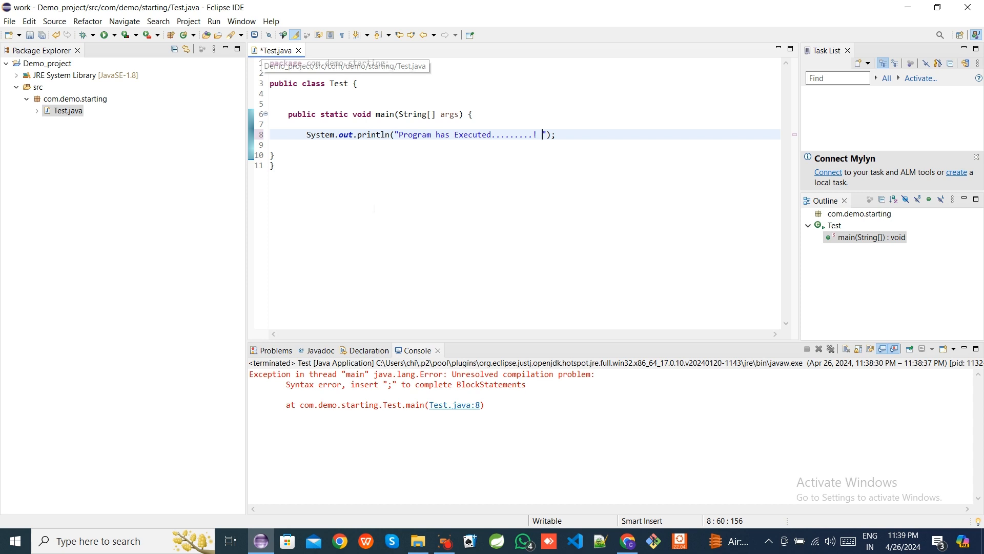
{"action": "key", "text": "ctrl+s"}
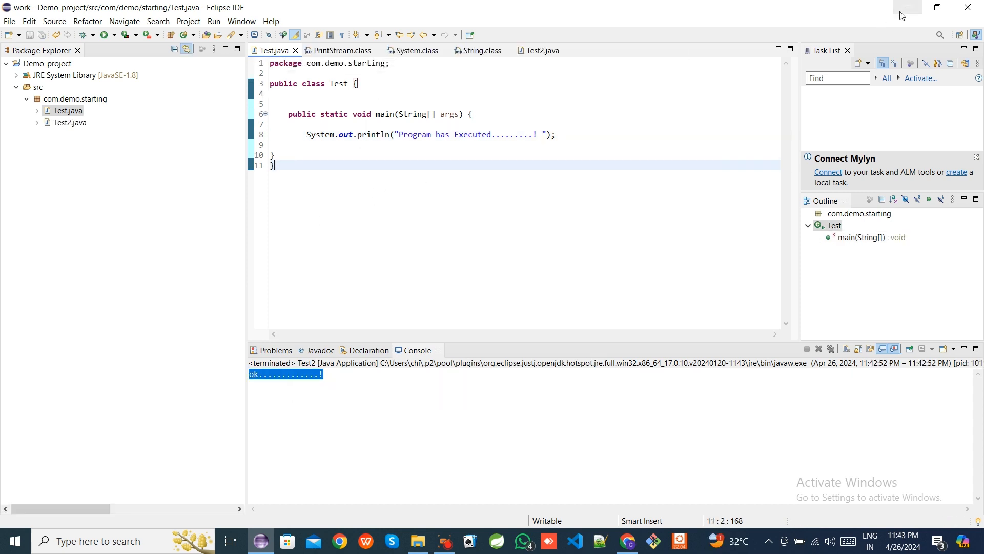
{"action": "left_click", "coordinate": [908, 7]}
{"action": "left_click", "coordinate": [908, 7]}
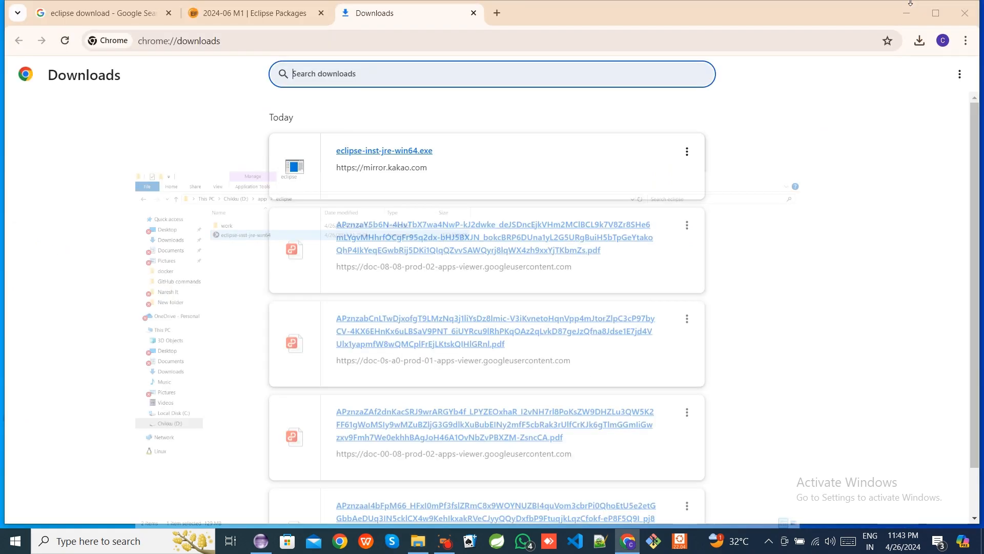
{"action": "left_click", "coordinate": [914, 12]}
{"action": "left_click", "coordinate": [79, 233]}
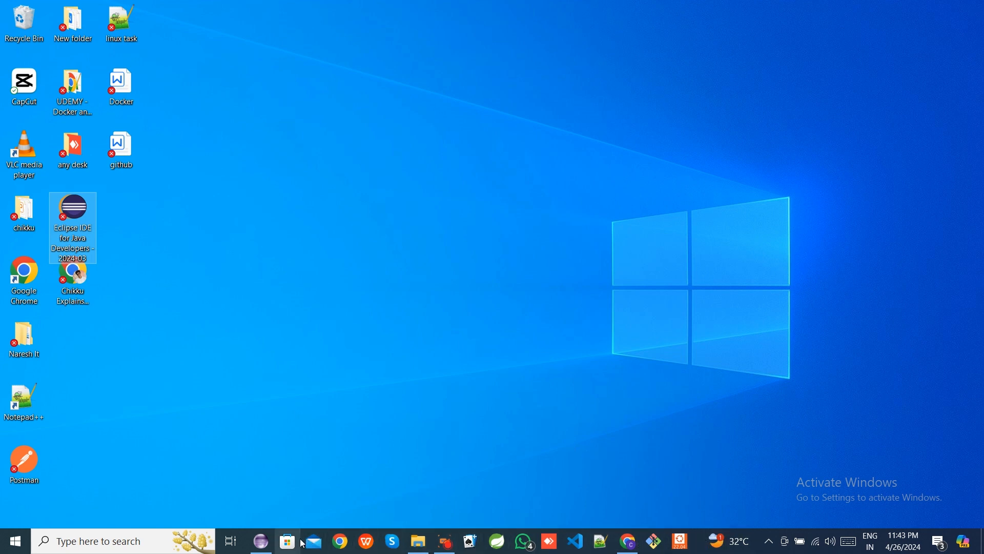
{"action": "left_click", "coordinate": [263, 542]}
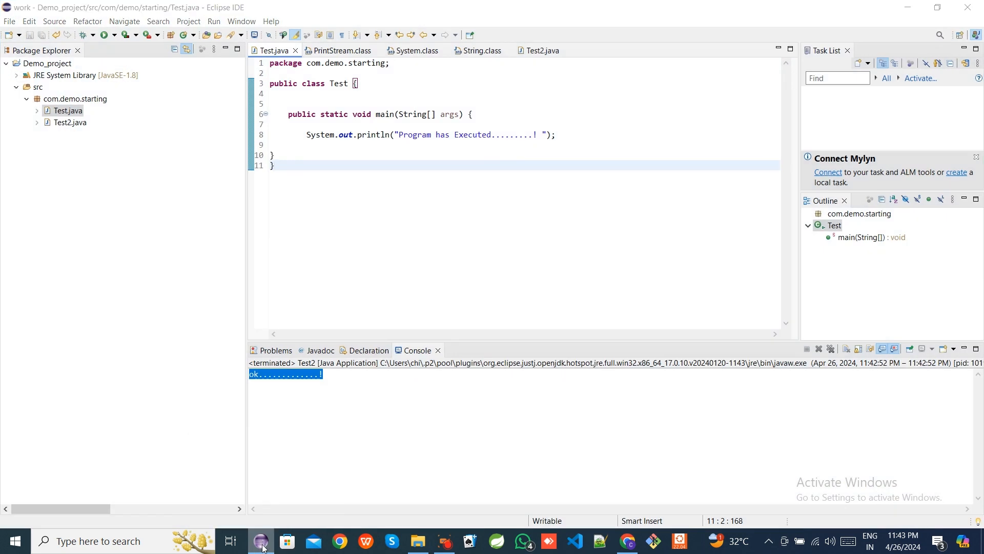
{"action": "right_click", "coordinate": [263, 544]}
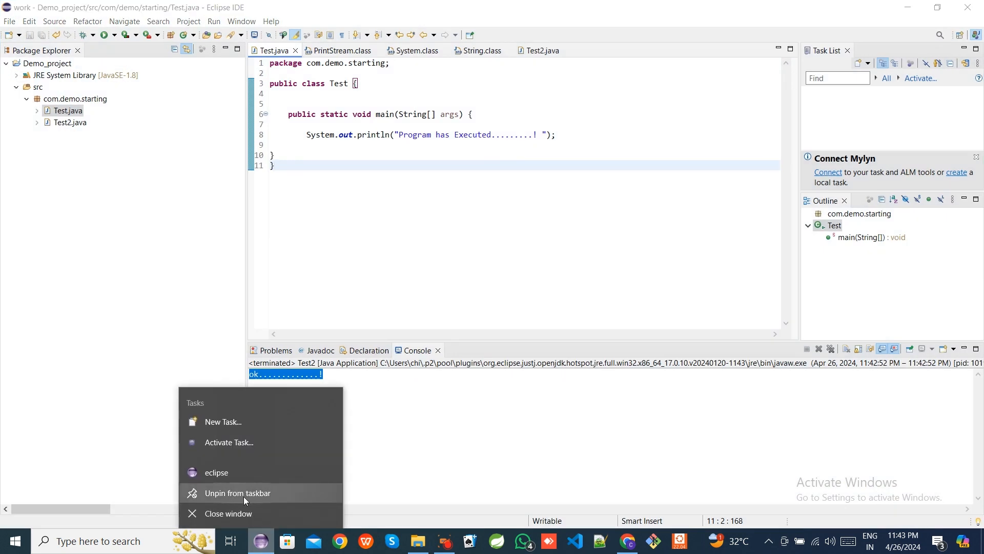
{"action": "left_click", "coordinate": [477, 436]}
{"action": "left_click", "coordinate": [896, 7]}
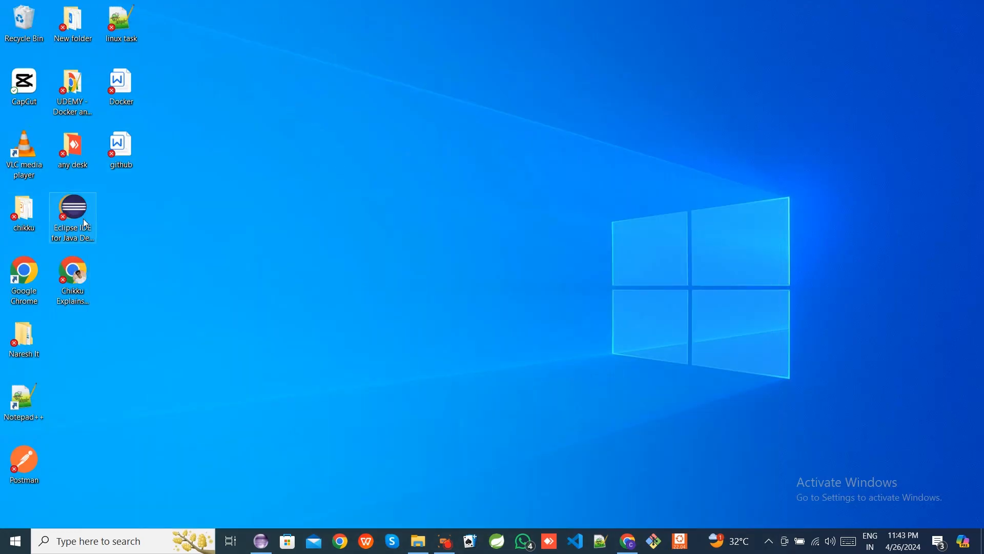
{"action": "left_click", "coordinate": [262, 541]}
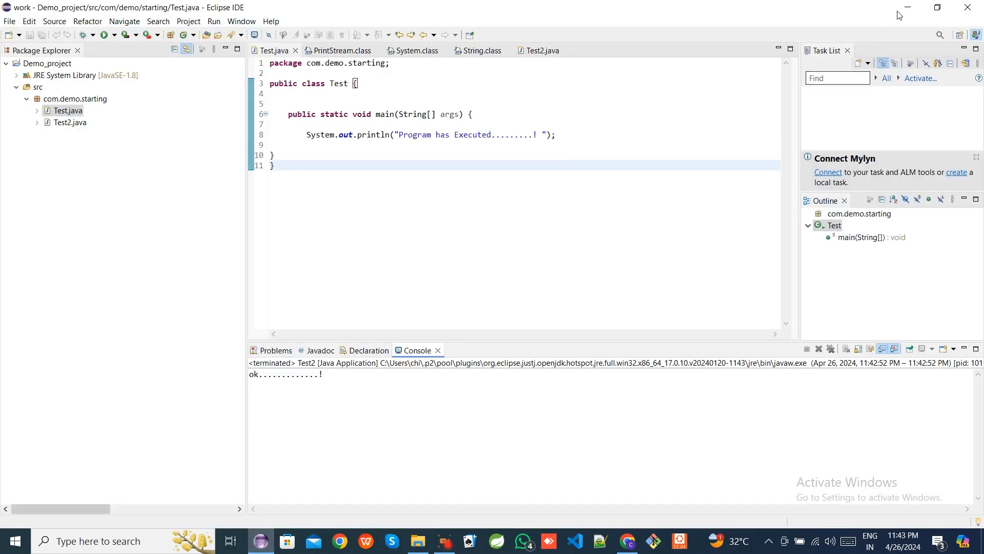
- Close Eclipse and relaunch it with the D:\app\eclipse\work workspace set as the default without asking again
{"action": "left_click", "coordinate": [968, 8]}
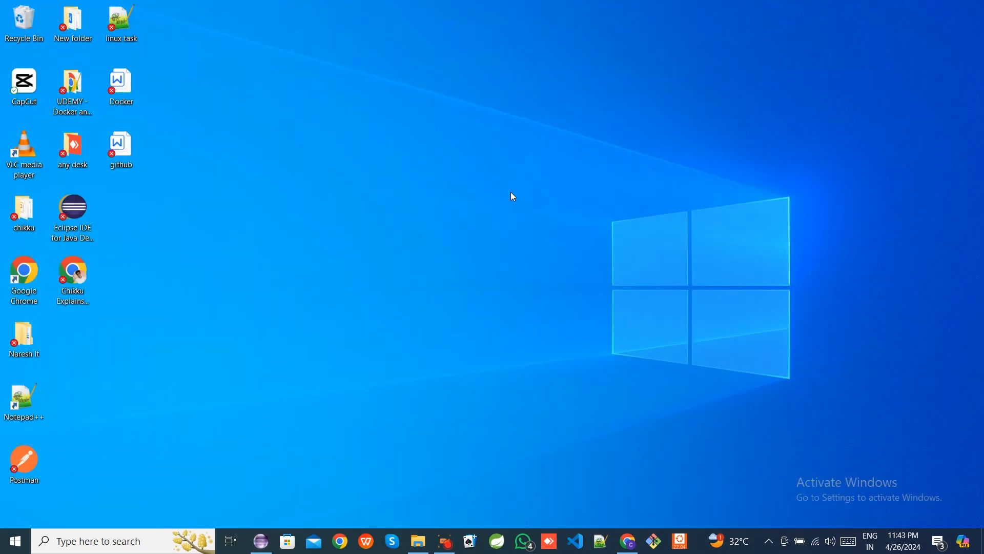
{"action": "left_click", "coordinate": [75, 214]}
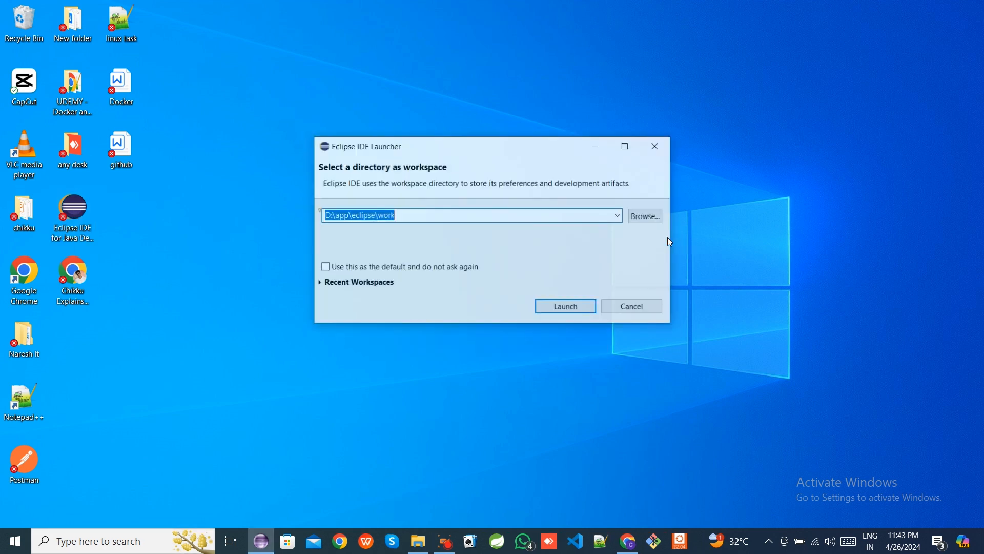
{"action": "left_click", "coordinate": [351, 216]}
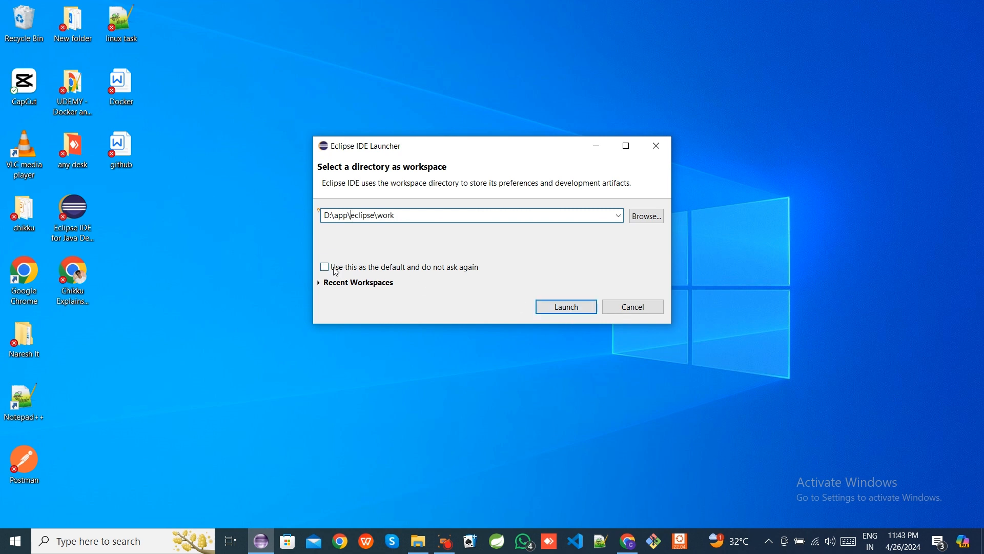
{"action": "left_click", "coordinate": [325, 267]}
{"action": "left_click", "coordinate": [566, 307]}
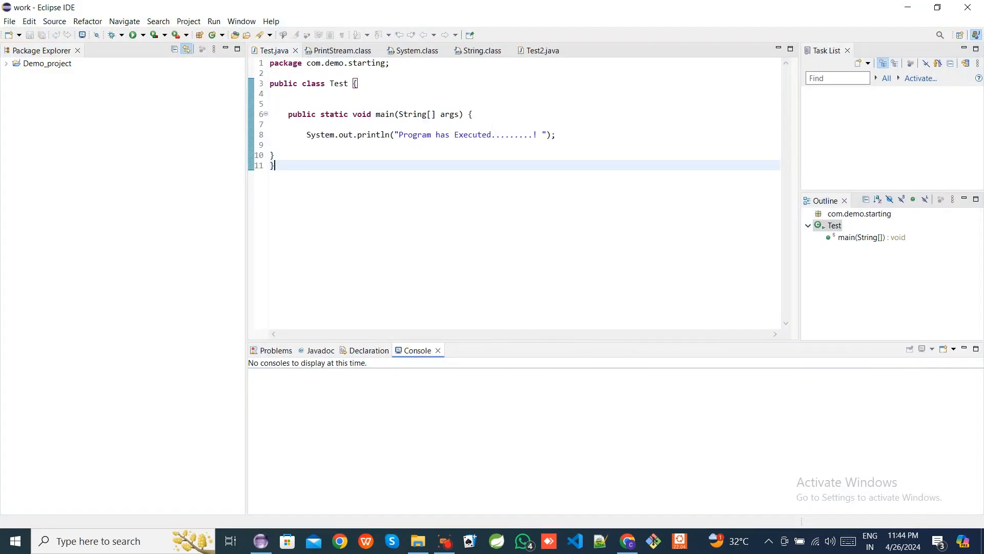
- Review Demo_project in the Package Explorer and close the Eclipse IDE window
{"action": "left_click", "coordinate": [418, 135]}
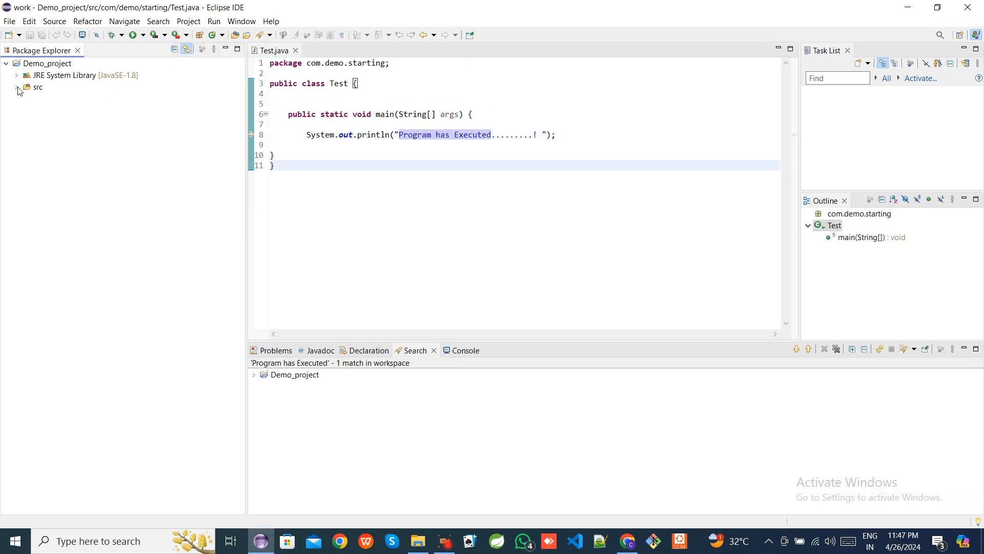
{"action": "left_click", "coordinate": [7, 64]}
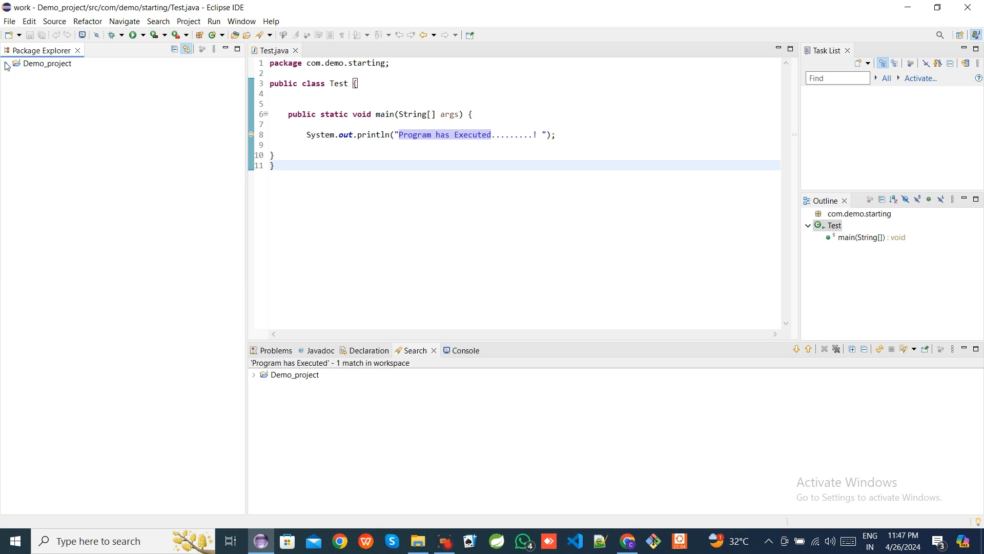
{"action": "left_click", "coordinate": [478, 217]}
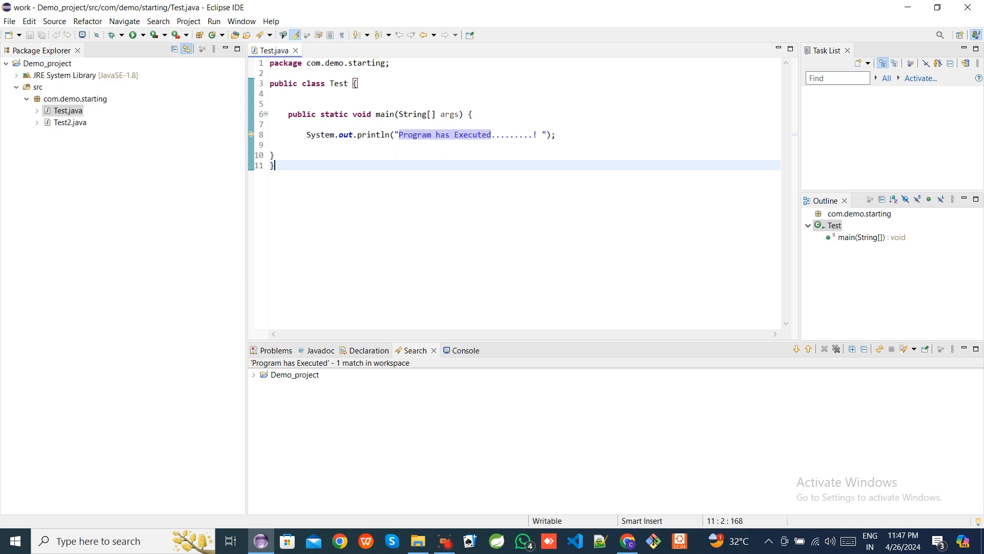
{"action": "left_click", "coordinate": [968, 7]}
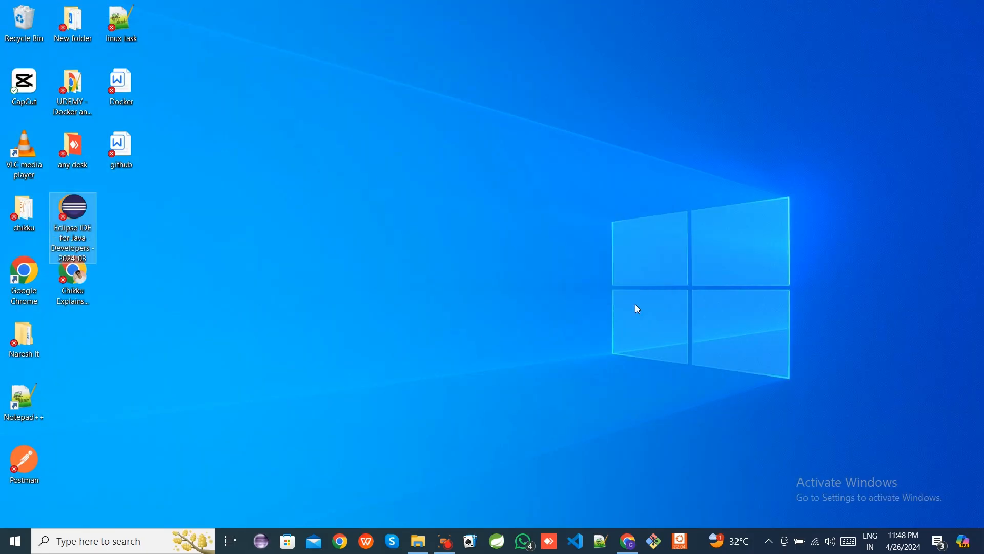